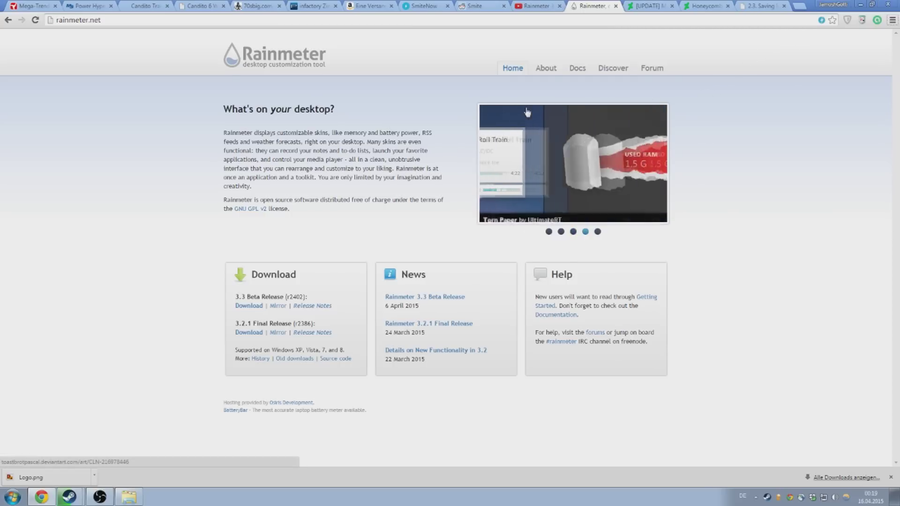
Step: Switch Chrome to the '[UPDATE] Monstercat Visualizer for Rainmeter 1.2' DeviantArt page
{"action": "left_click", "coordinate": [647, 6]}
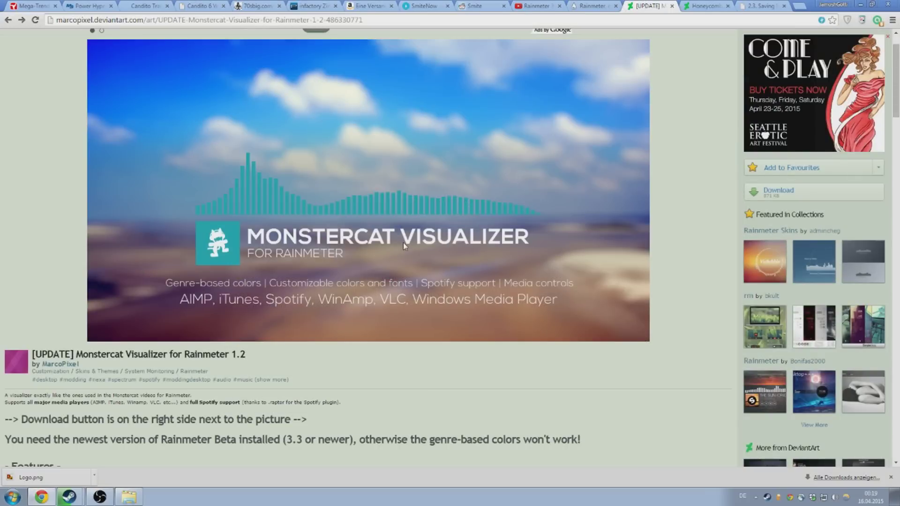
Step: Download the Honeycomb skin from its DeviantArt page, then minimise Chrome to show the desktop
{"action": "left_click", "coordinate": [699, 6]}
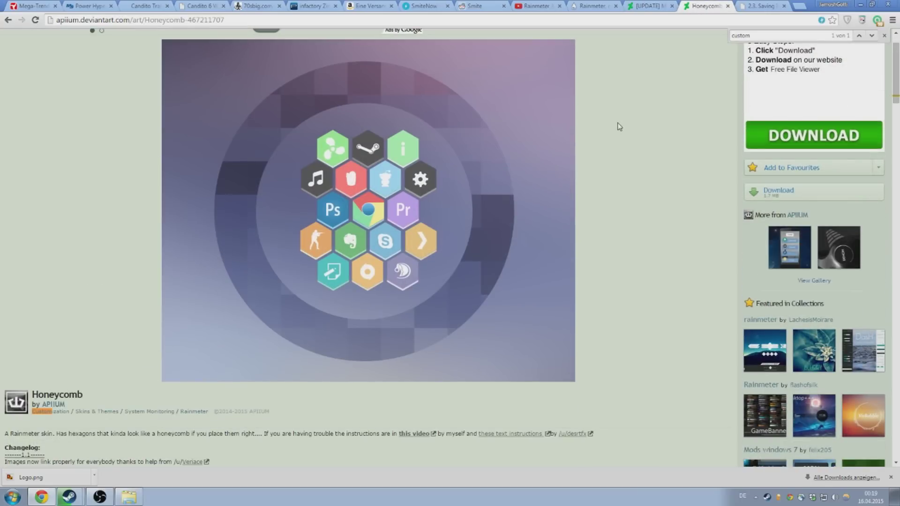
{"action": "scroll", "coordinate": [618, 133], "scroll_direction": "up", "scroll_amount": 1}
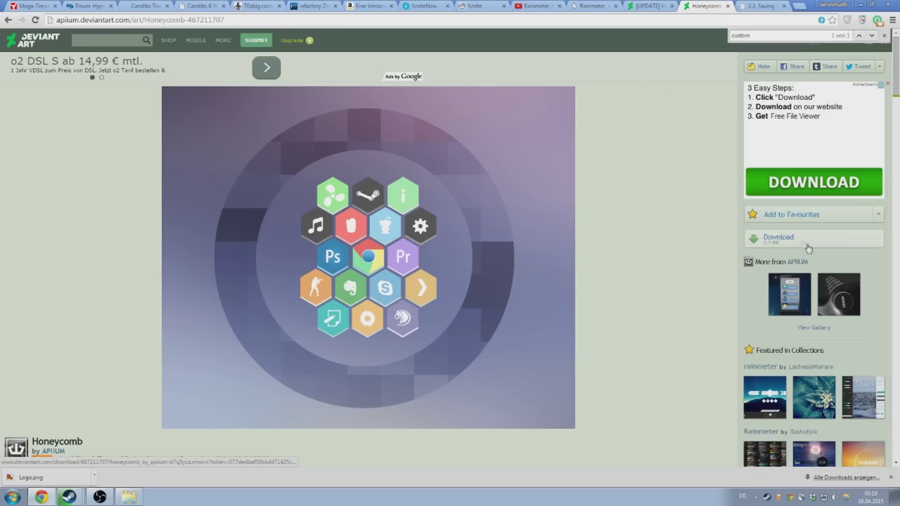
{"action": "left_click", "coordinate": [776, 238]}
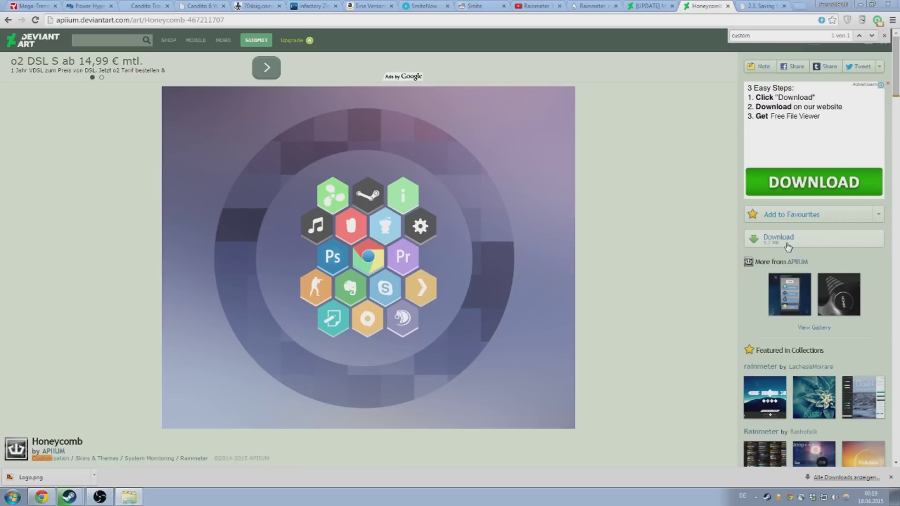
{"action": "left_click", "coordinate": [856, 5]}
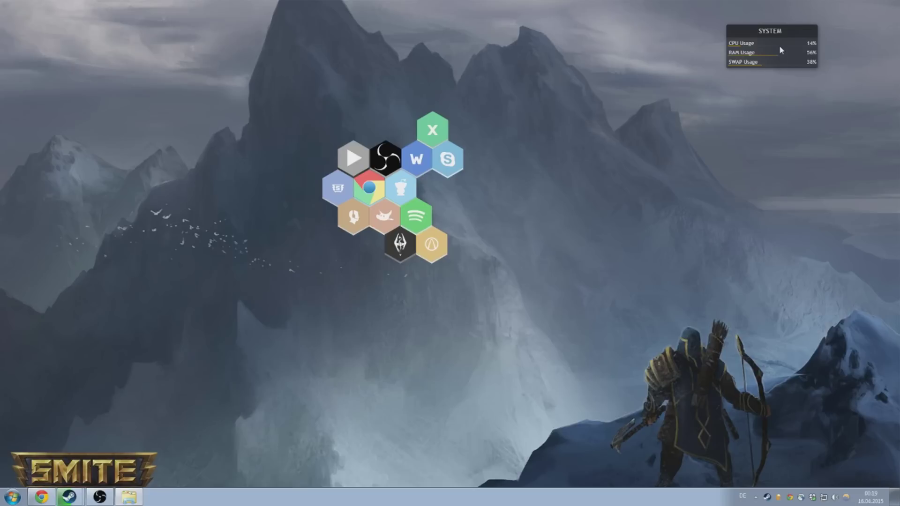
Step: From the System skin's menu, go to Rainmeter > Skins > Honeycomb > dota2 > dota2.ini
{"action": "right_click", "coordinate": [748, 48]}
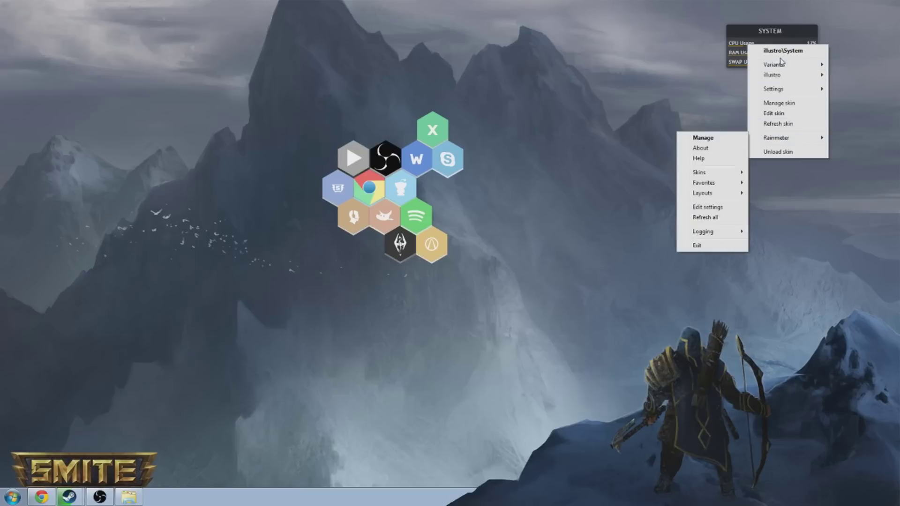
{"action": "mouse_move", "coordinate": [795, 142]}
{"action": "mouse_move", "coordinate": [710, 178]}
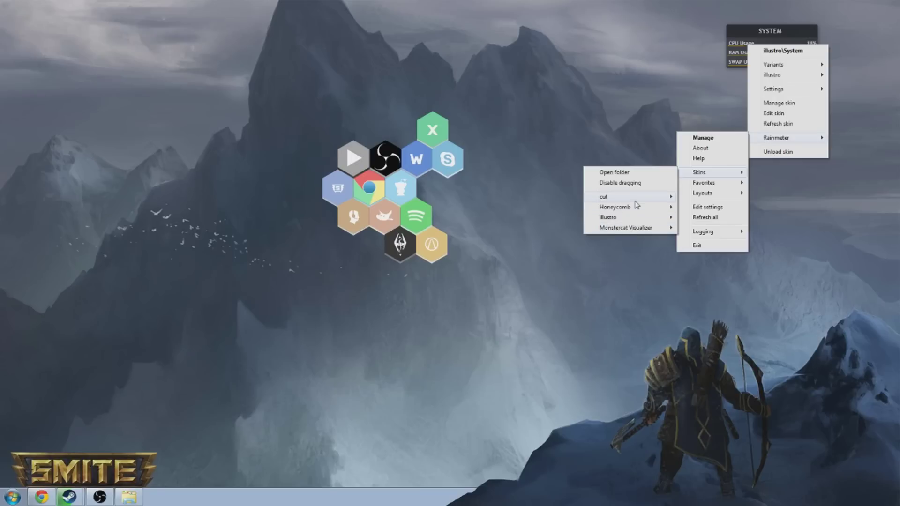
{"action": "mouse_move", "coordinate": [638, 212]}
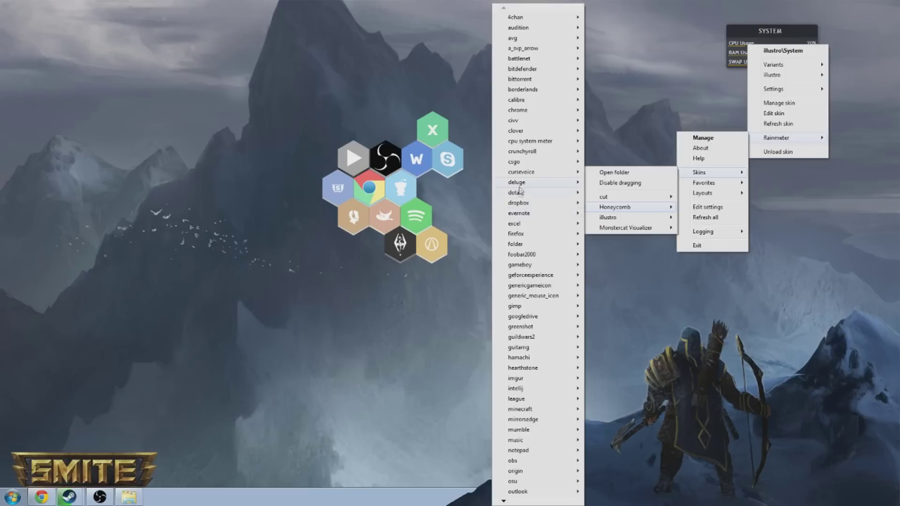
{"action": "mouse_move", "coordinate": [522, 193]}
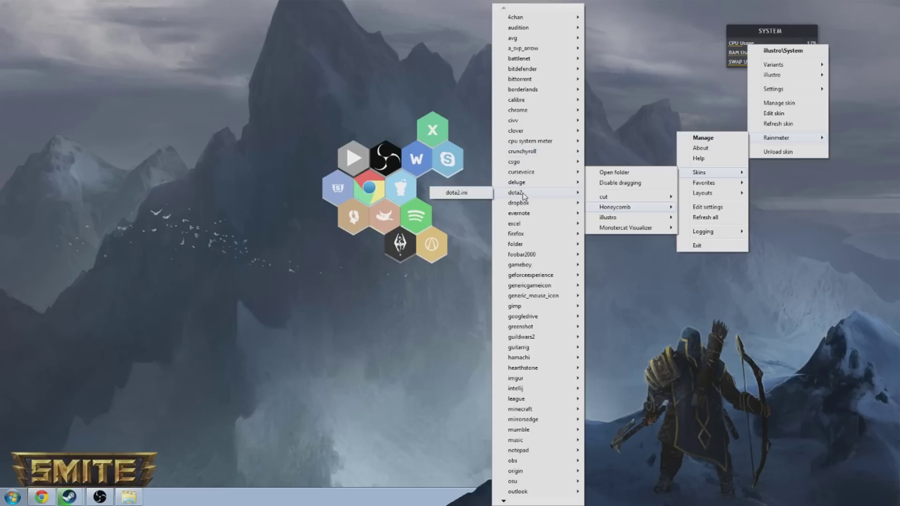
Step: Load the dota2 hexagon, move it beside the launcher, then unload it via Honeycomb > dota2 > dota2.ini
{"action": "left_click", "coordinate": [480, 195]}
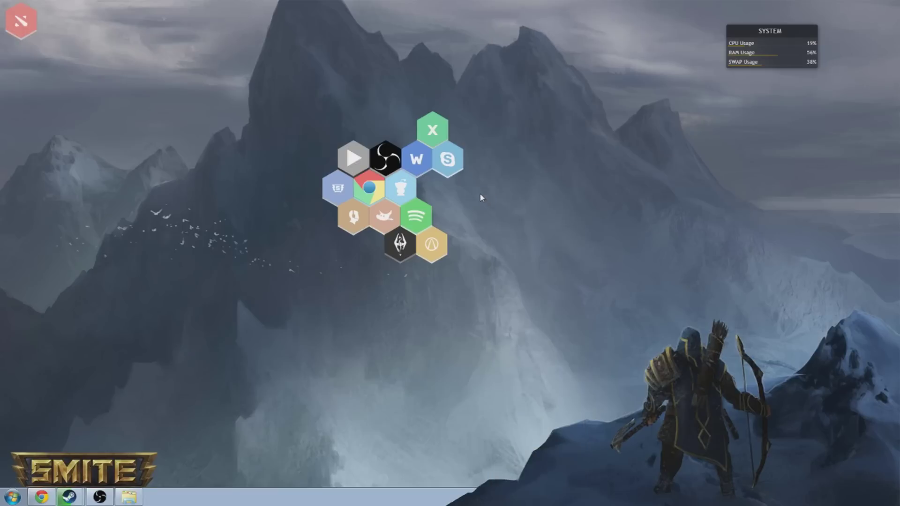
{"action": "left_click_drag", "start_coordinate": [21, 26], "coordinate": [243, 136]}
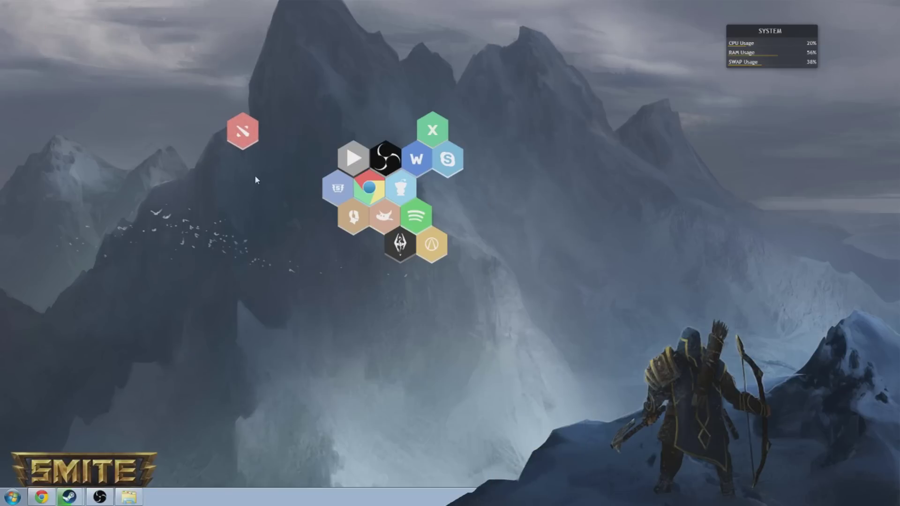
{"action": "right_click", "coordinate": [245, 133]}
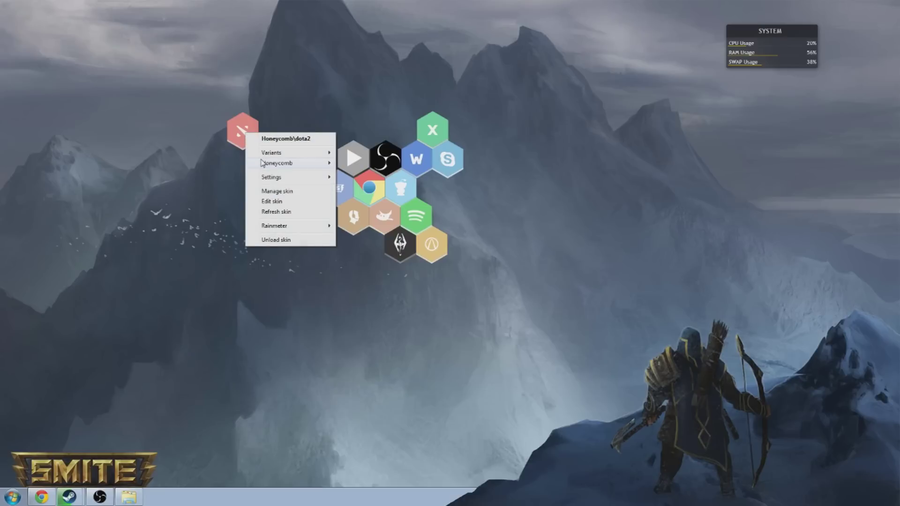
{"action": "mouse_move", "coordinate": [265, 163]}
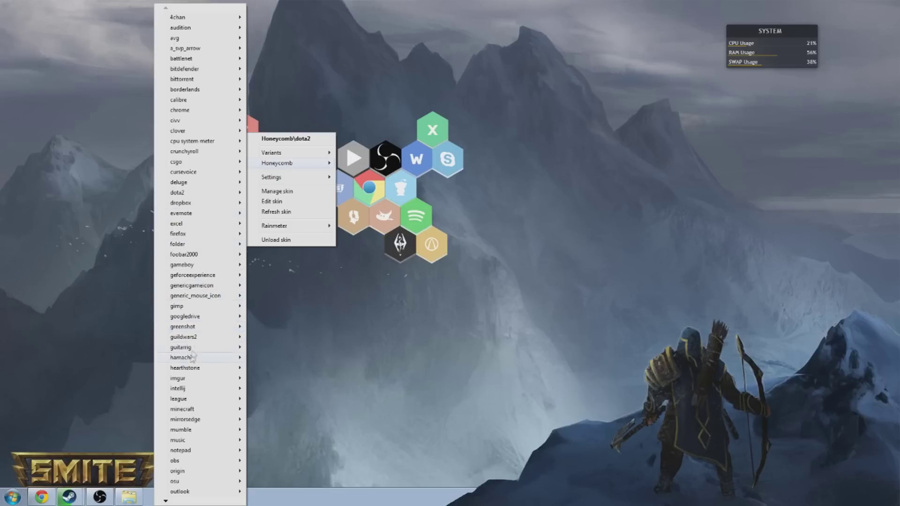
{"action": "mouse_move", "coordinate": [168, 501]}
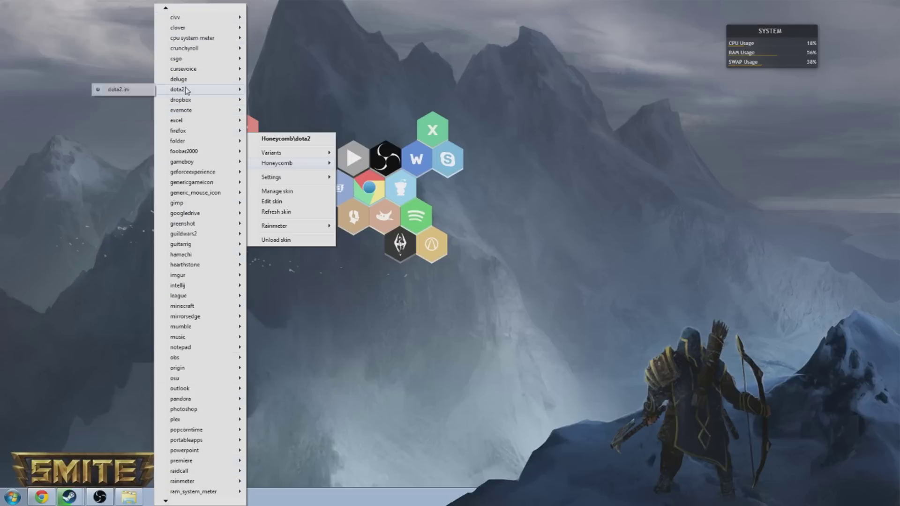
{"action": "left_click", "coordinate": [119, 89]}
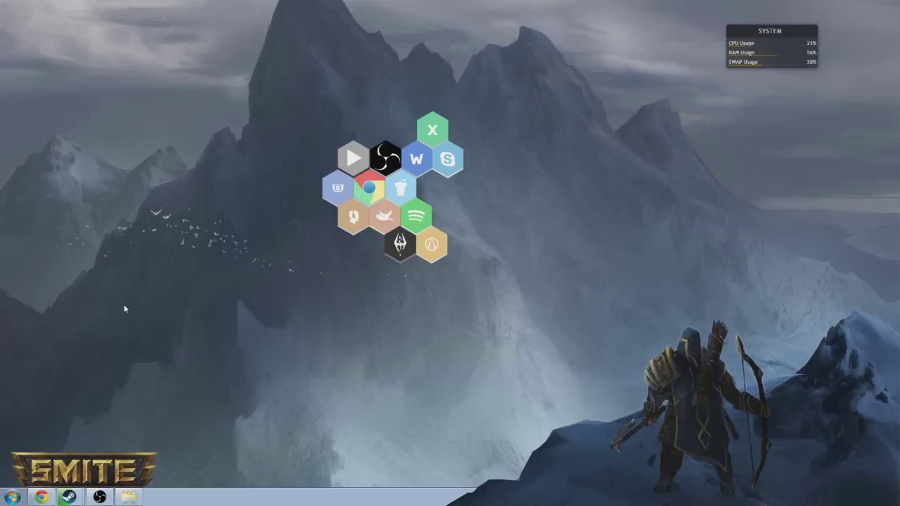
{"action": "left_click", "coordinate": [10, 497]}
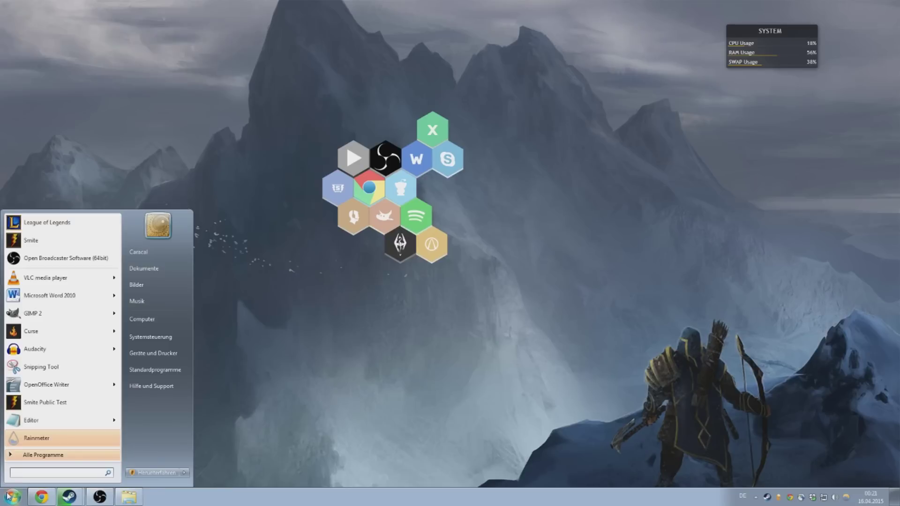
{"action": "type", "text": "smite"}
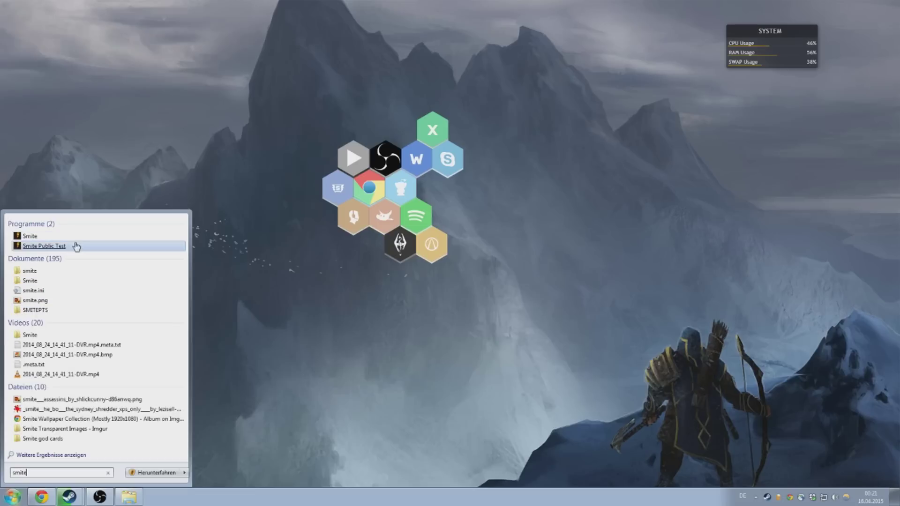
{"action": "right_click", "coordinate": [42, 238]}
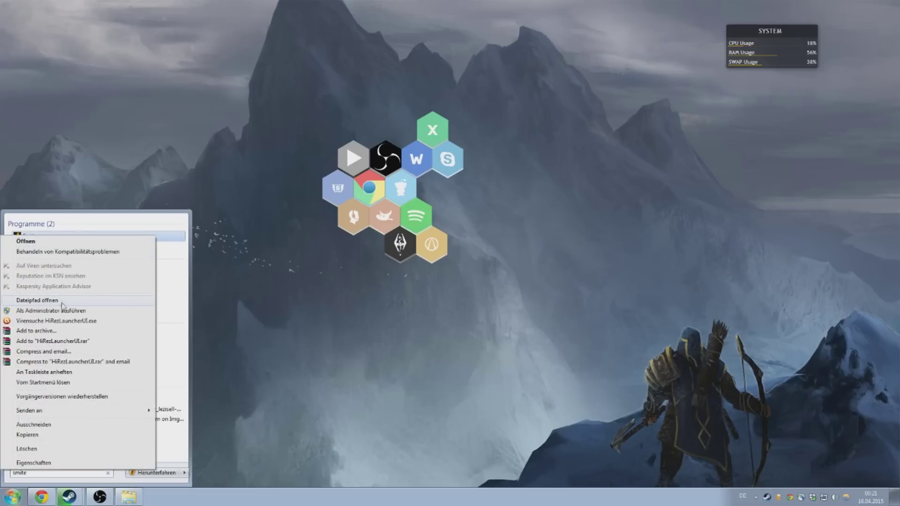
{"action": "left_click", "coordinate": [34, 463]}
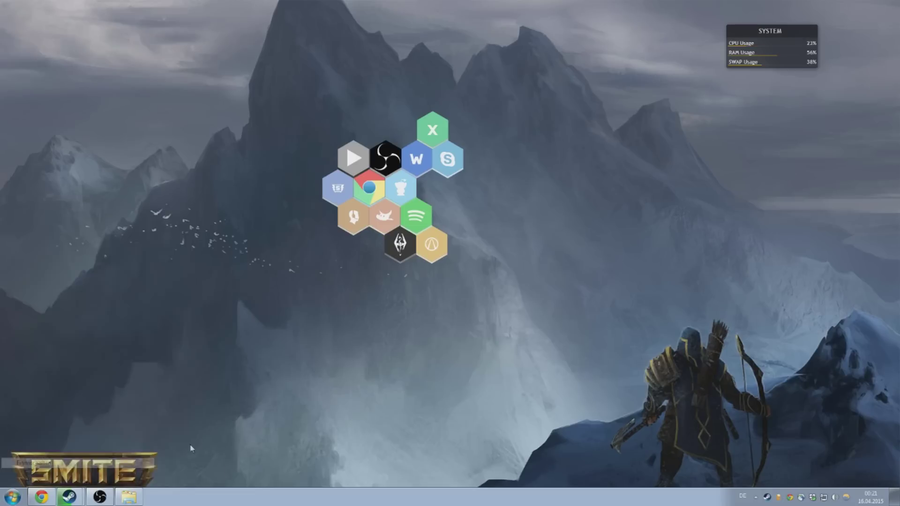
{"action": "left_click", "coordinate": [113, 328]}
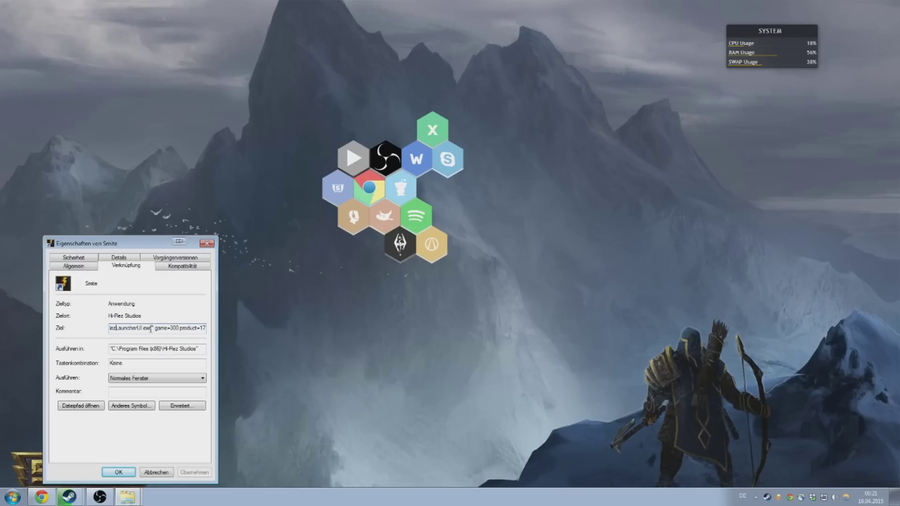
{"action": "left_click", "coordinate": [204, 329]}
{"action": "left_click_drag", "start_coordinate": [204, 328], "coordinate": [162, 328]}
{"action": "left_click_drag", "start_coordinate": [156, 326], "coordinate": [65, 328]}
{"action": "key", "text": "ctrl+c"}
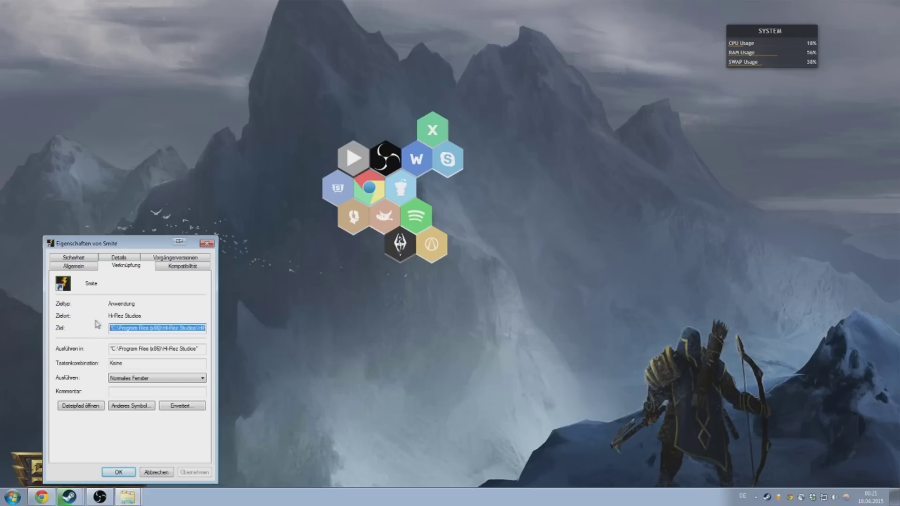
{"action": "left_click", "coordinate": [118, 471]}
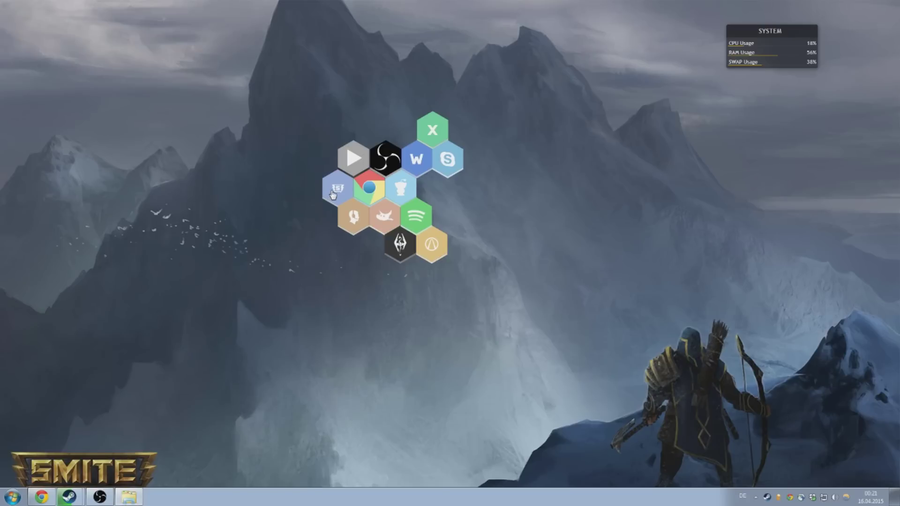
{"action": "right_click", "coordinate": [335, 189]}
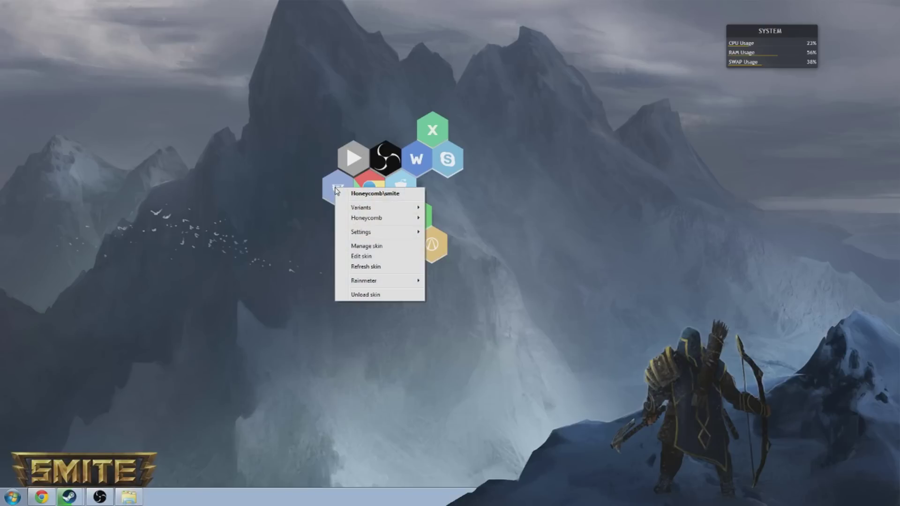
Step: Open the Smite skin folder and its smite.ini in Notepad, arranging both windows
{"action": "left_click", "coordinate": [376, 194]}
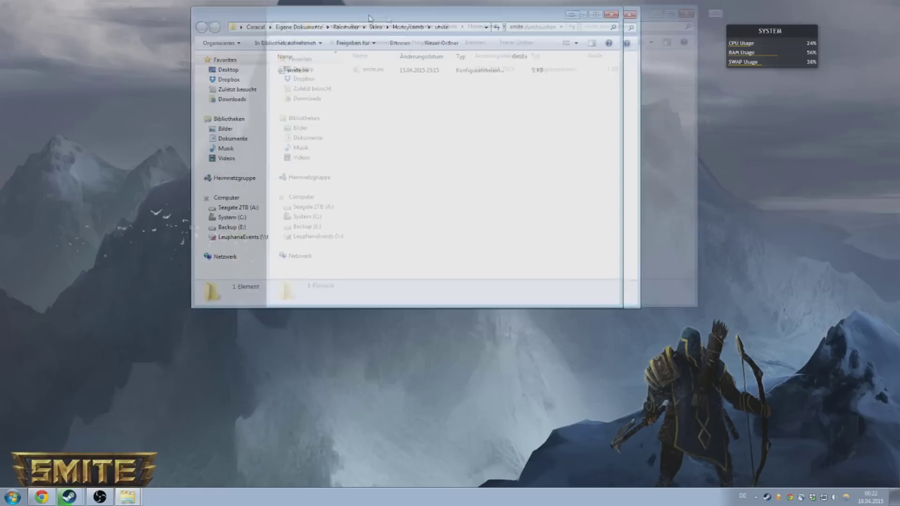
{"action": "left_click_drag", "start_coordinate": [406, 14], "coordinate": [327, 113]}
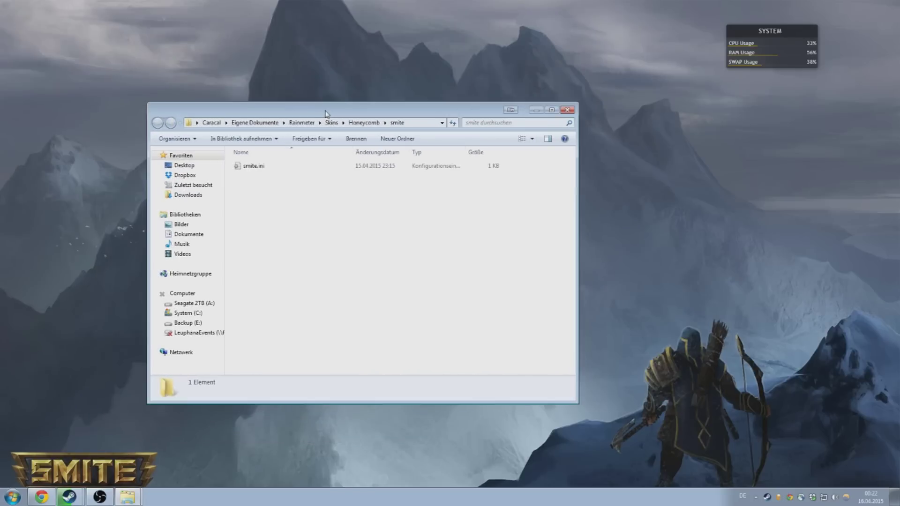
{"action": "double_click", "coordinate": [253, 166]}
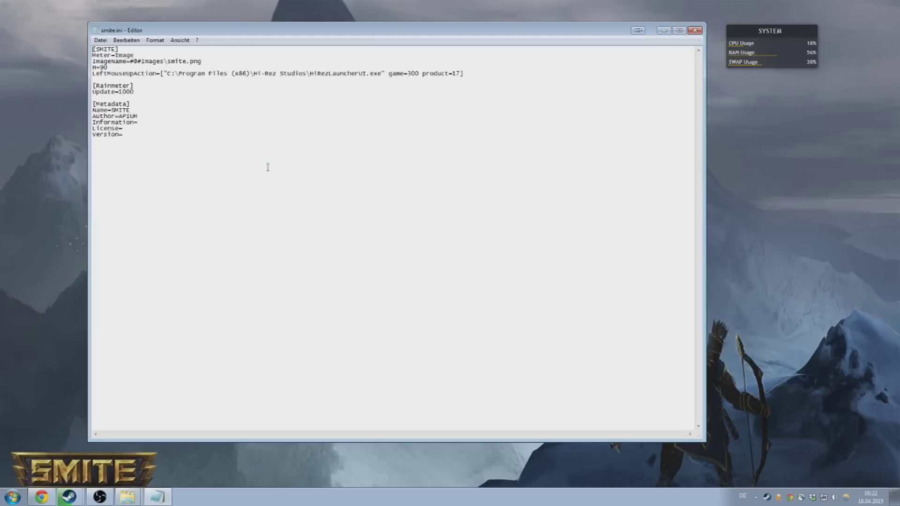
{"action": "left_click_drag", "start_coordinate": [317, 36], "coordinate": [406, 71]}
Step: Restore LeftMouseUpAction to HiRezLauncherUI.exe with game=300 product=17 and save smite.ini
{"action": "left_click_drag", "start_coordinate": [254, 109], "coordinate": [544, 110]}
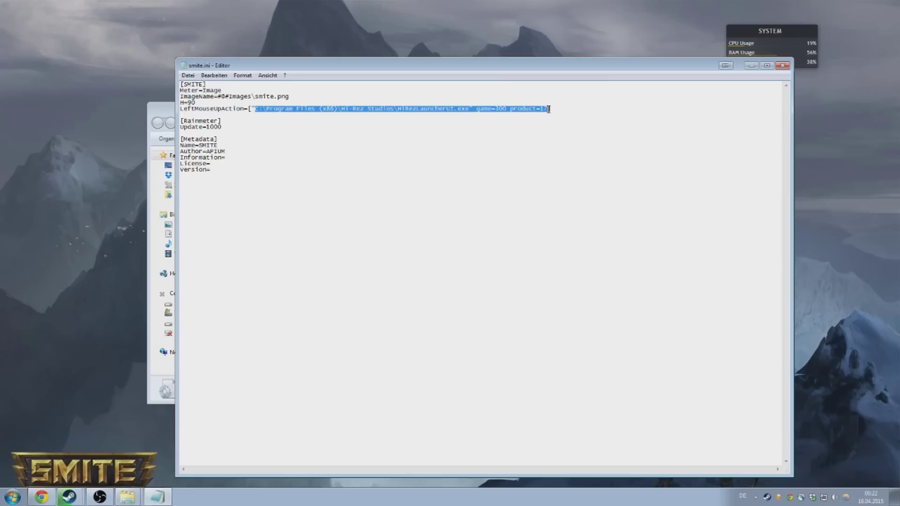
{"action": "type", "text": "smite.exe"}
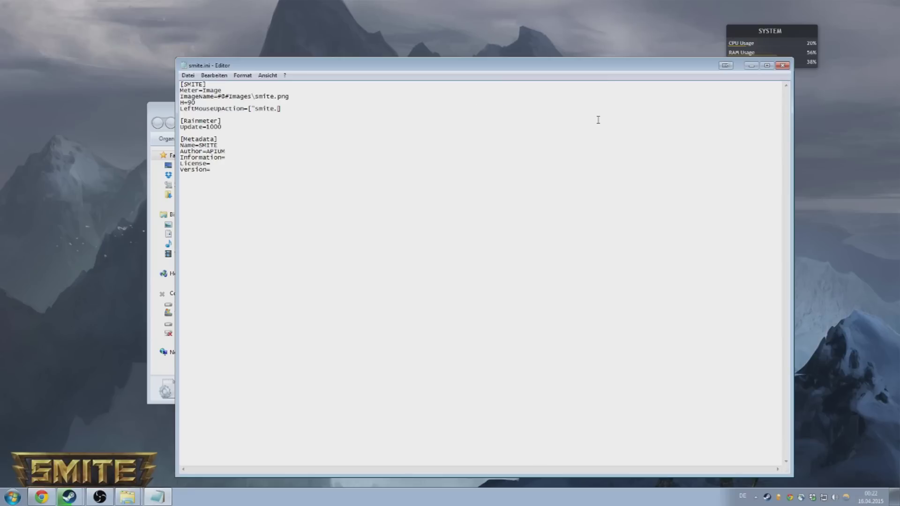
{"action": "type", "text": "\""}
{"action": "left_click_drag", "start_coordinate": [294, 108], "coordinate": [253, 108]}
{"action": "key", "text": "ctrl+v"}
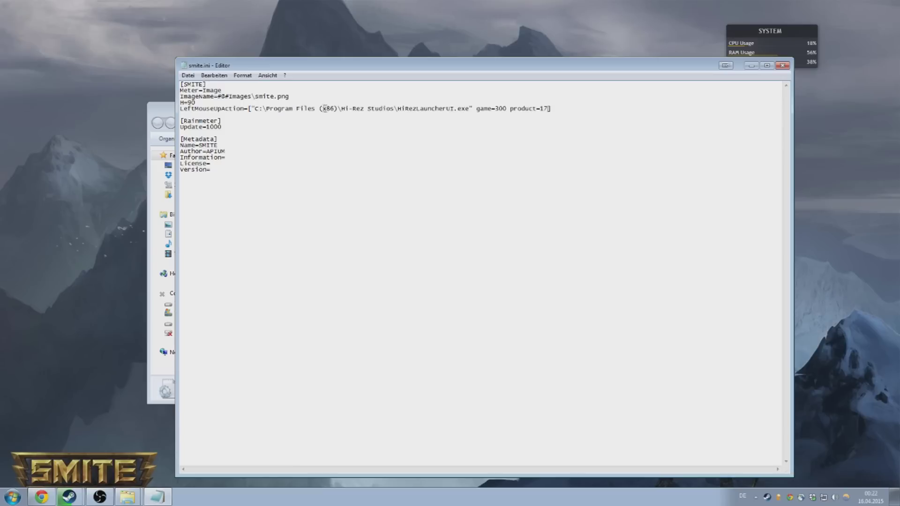
{"action": "left_click", "coordinate": [508, 108]}
{"action": "left_click", "coordinate": [187, 75]}
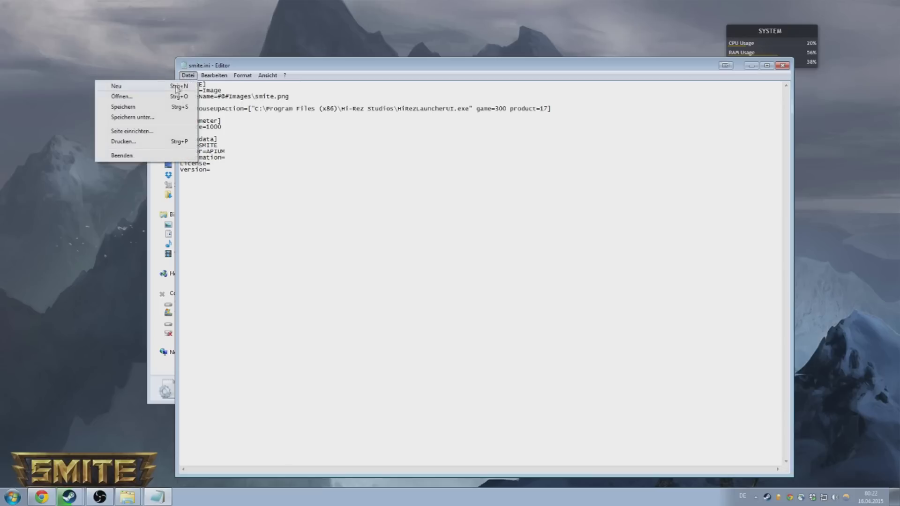
{"action": "left_click", "coordinate": [134, 105]}
Step: Close Notepad and the smite folder, refresh the smite hexagon skin, and launch SMITE from it
{"action": "left_click", "coordinate": [783, 65]}
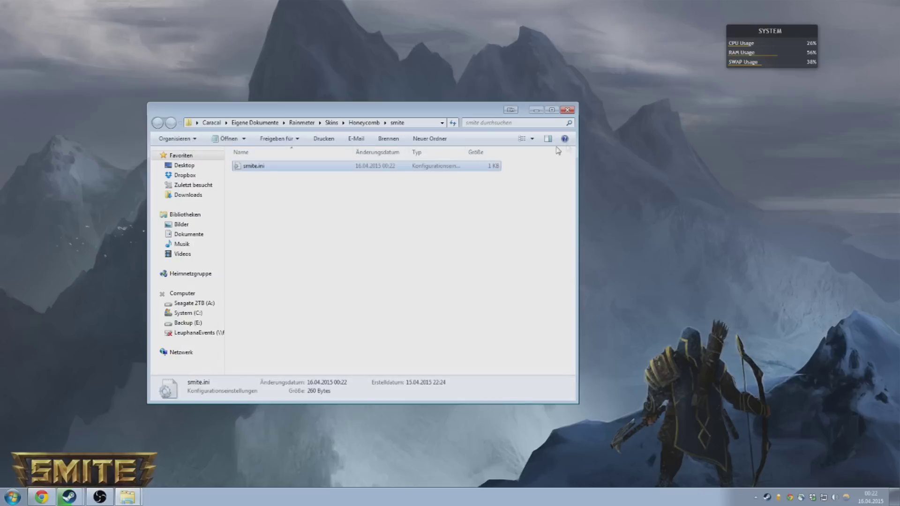
{"action": "left_click", "coordinate": [571, 113]}
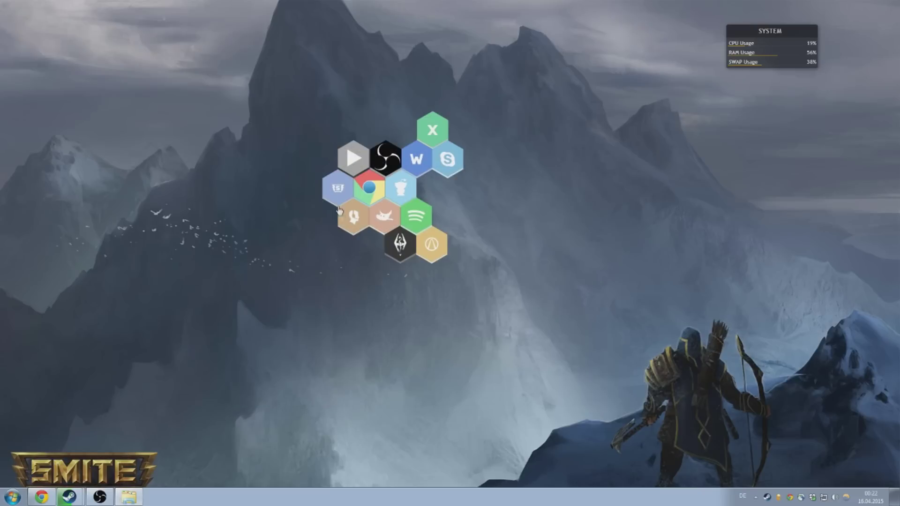
{"action": "right_click", "coordinate": [336, 190]}
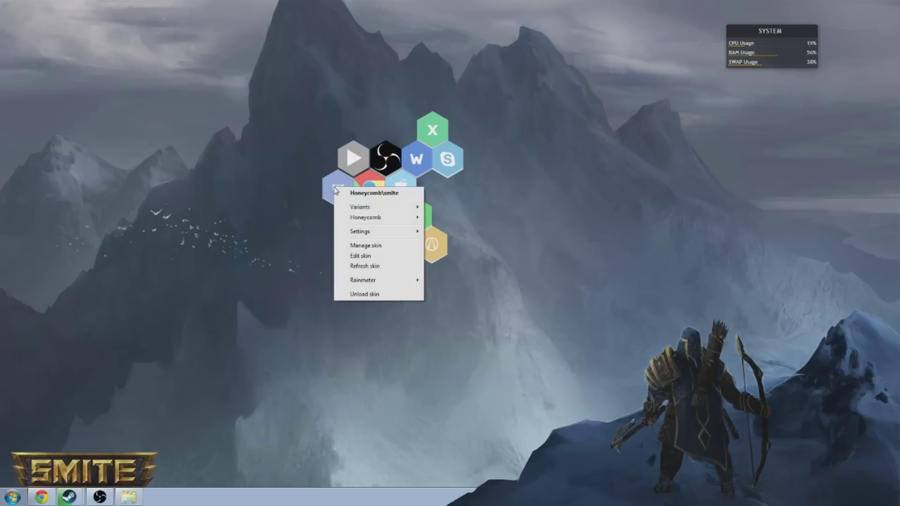
{"action": "left_click", "coordinate": [370, 266]}
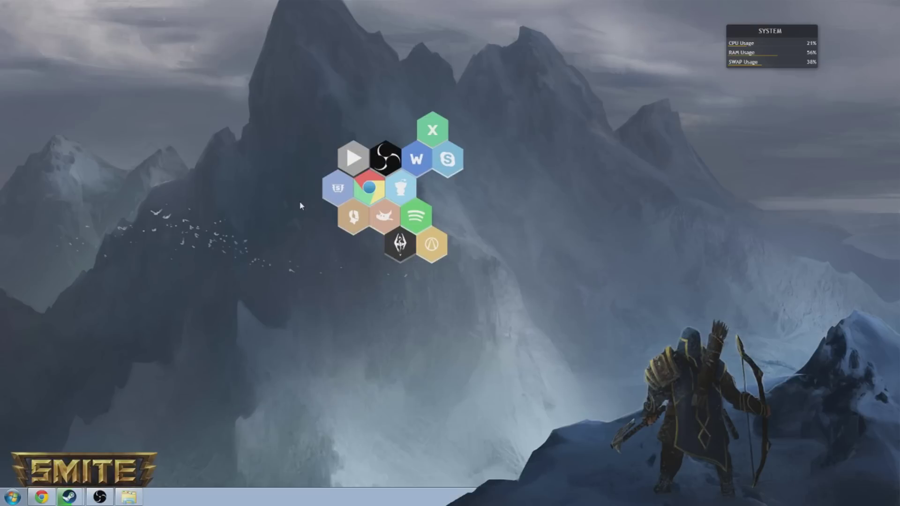
{"action": "left_click", "coordinate": [340, 190]}
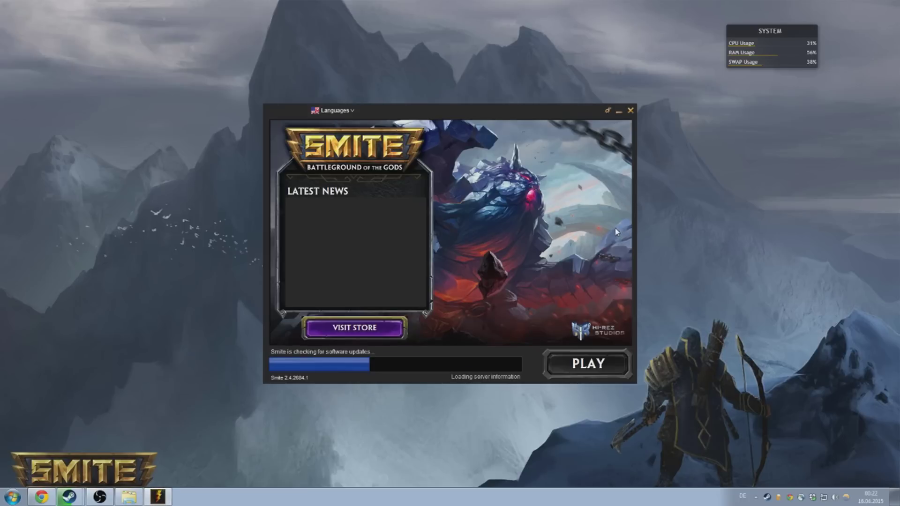
Step: Close the SMITE launcher and choose the Spotify variant from the borderlands hexagon's skin menu
{"action": "left_click", "coordinate": [631, 111]}
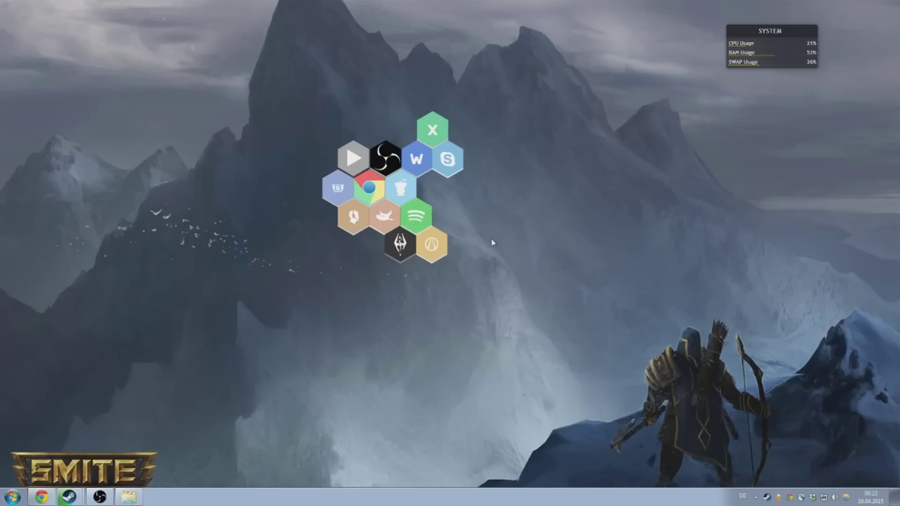
{"action": "right_click", "coordinate": [428, 242]}
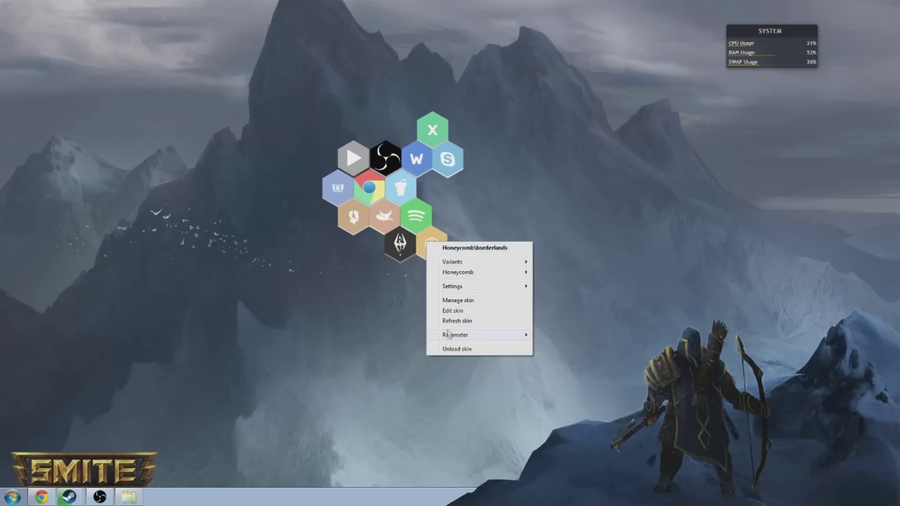
{"action": "mouse_move", "coordinate": [461, 338]}
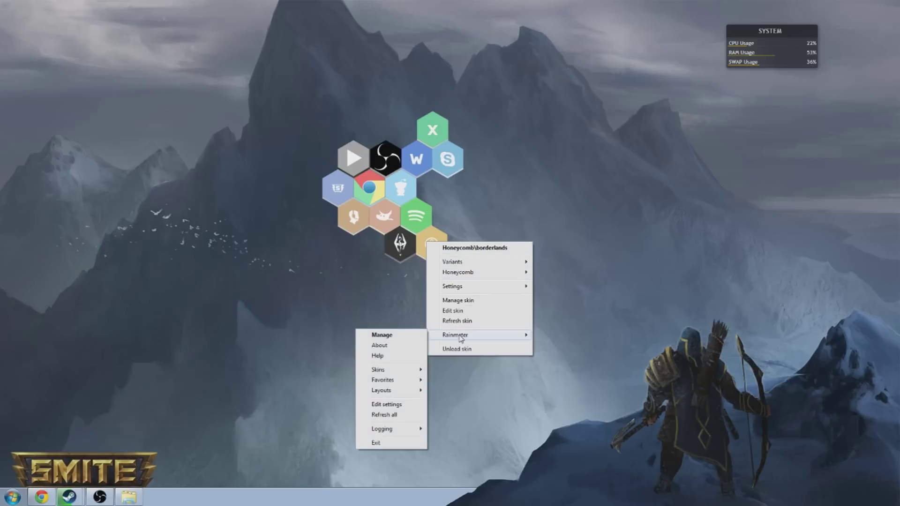
{"action": "mouse_move", "coordinate": [391, 382]}
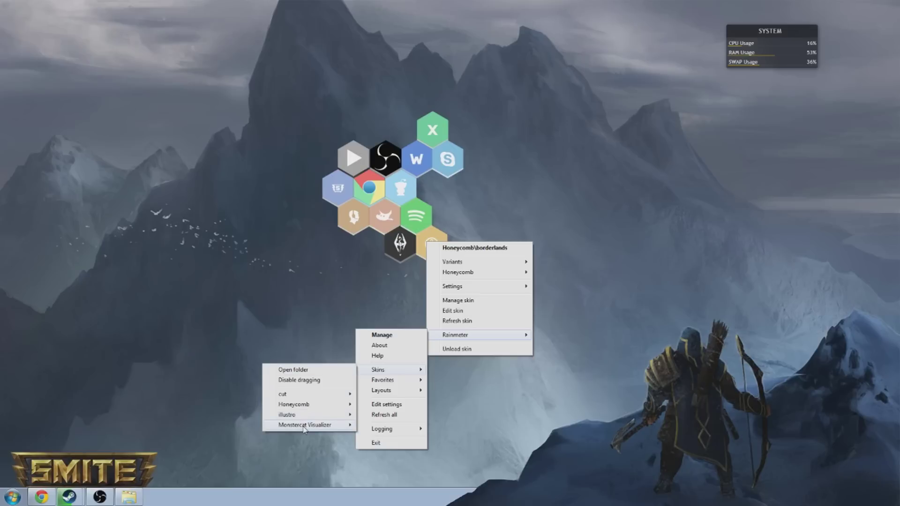
{"action": "mouse_move", "coordinate": [304, 427]}
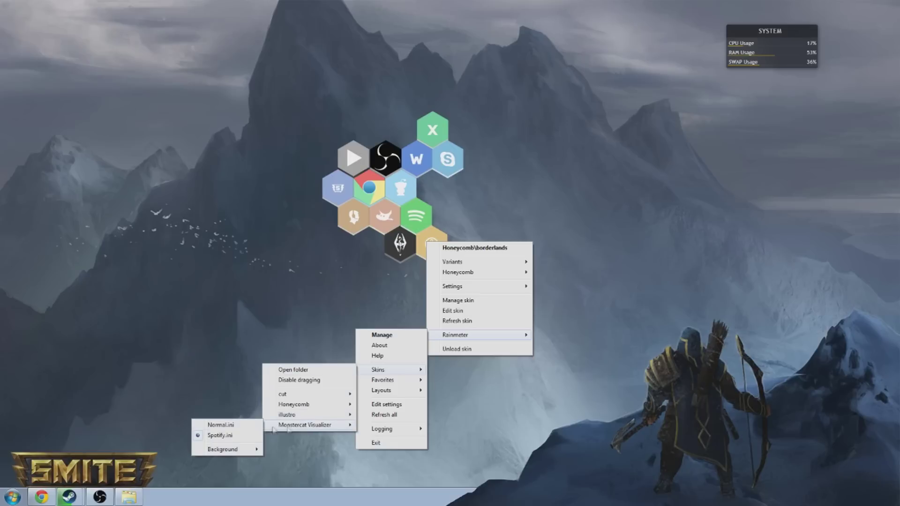
{"action": "left_click", "coordinate": [220, 436]}
Step: Reopen the borderlands hexagon's options and open Rainmeter's Manage window
{"action": "right_click", "coordinate": [491, 241]}
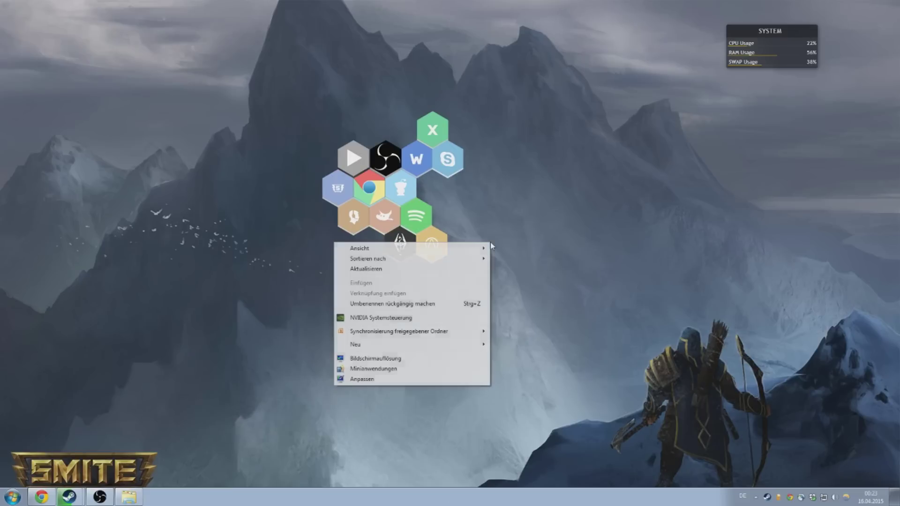
{"action": "right_click", "coordinate": [422, 220]}
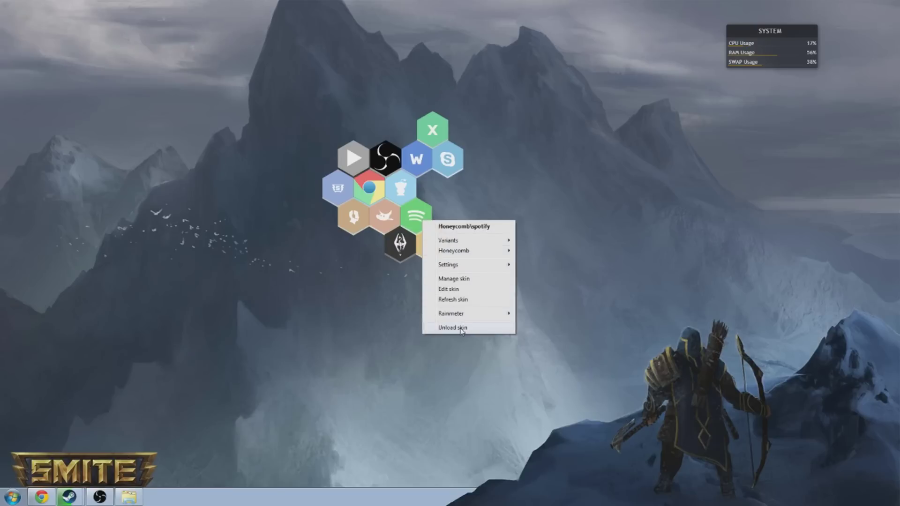
{"action": "left_click", "coordinate": [646, 431]}
{"action": "right_click", "coordinate": [672, 427]}
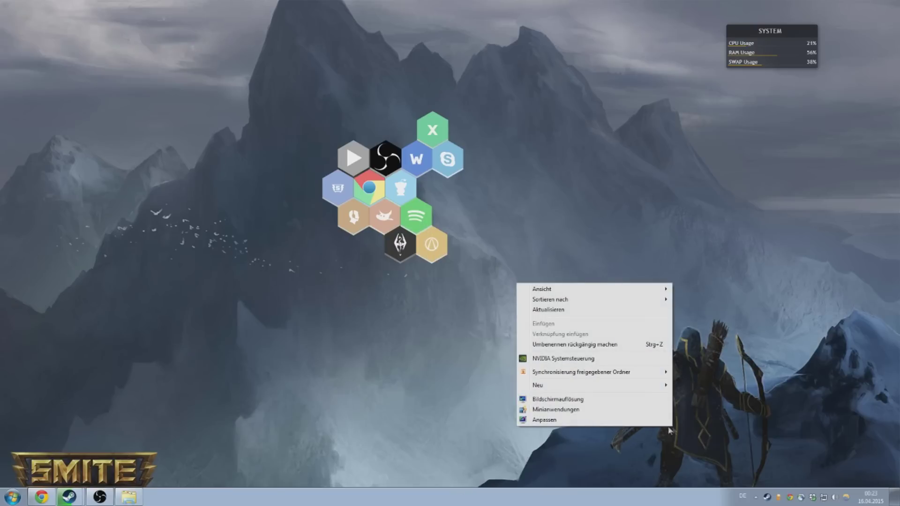
{"action": "right_click", "coordinate": [432, 242]}
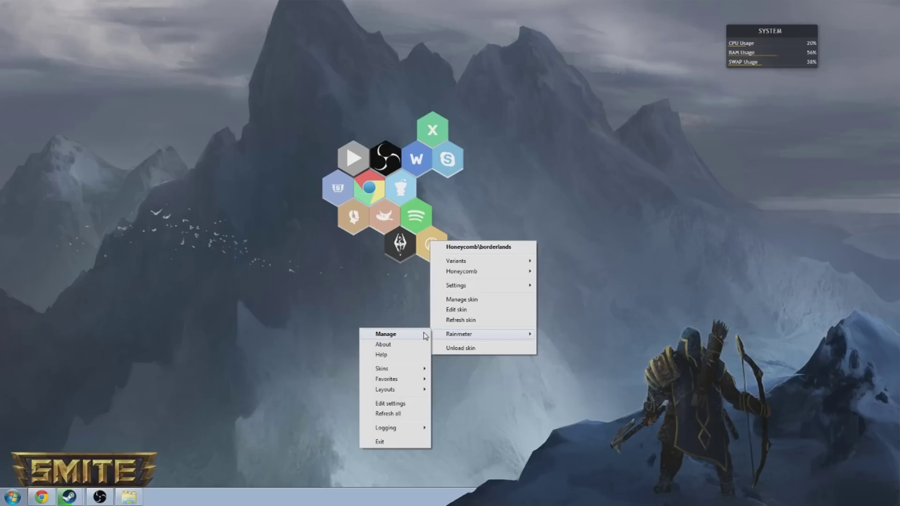
{"action": "left_click", "coordinate": [425, 335]}
Step: Select cut.ini in the Manage window and toggle it loaded, then unloaded
{"action": "double_click", "coordinate": [121, 185]}
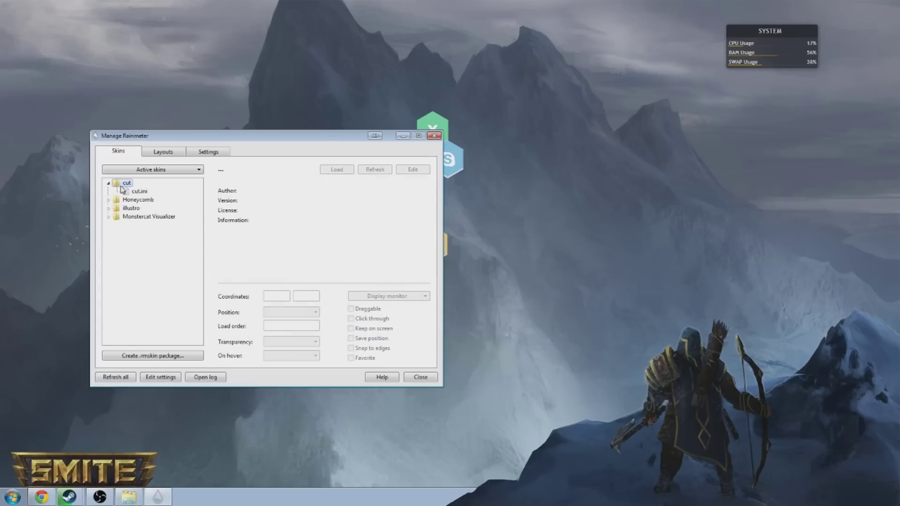
{"action": "left_click", "coordinate": [123, 190]}
{"action": "left_click", "coordinate": [339, 170]}
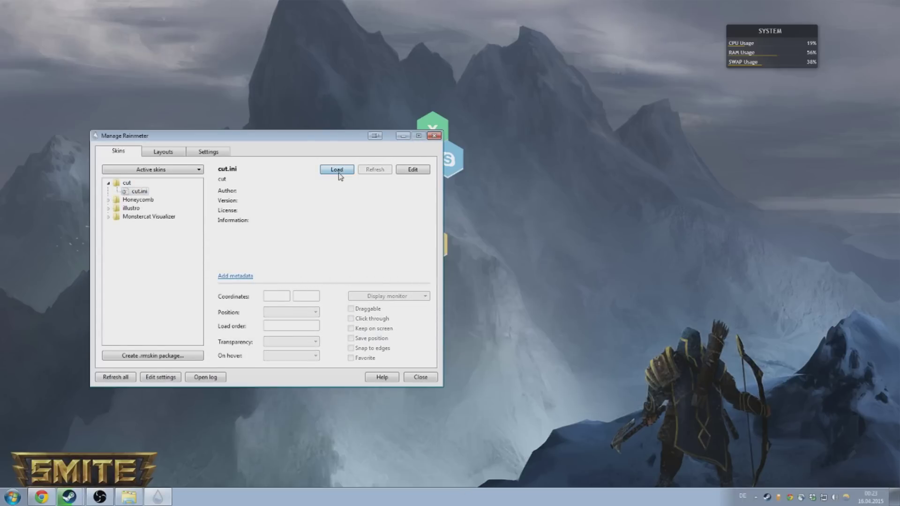
{"action": "left_click", "coordinate": [339, 172]}
{"action": "left_click", "coordinate": [338, 172]}
Step: Load the Monstercat Visualizer's Spotify.ini skin onto the desktop
{"action": "left_click", "coordinate": [154, 217]}
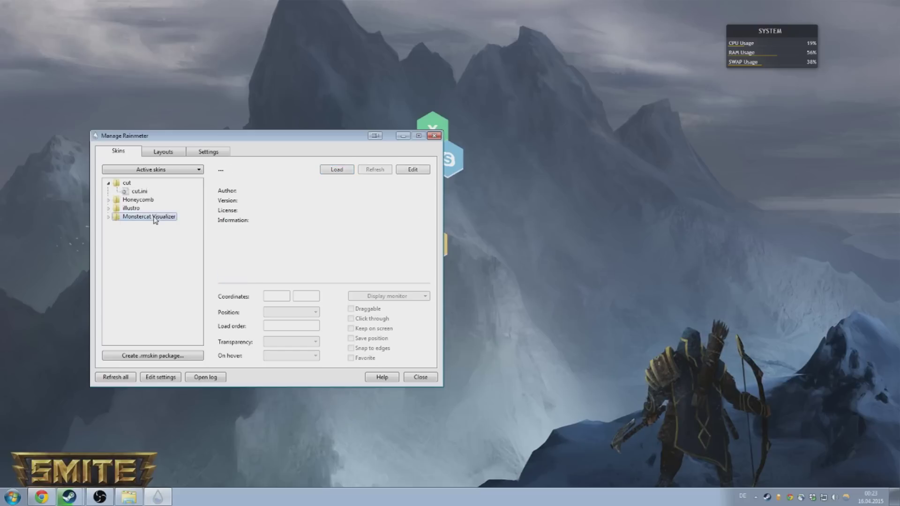
{"action": "left_click", "coordinate": [108, 217]}
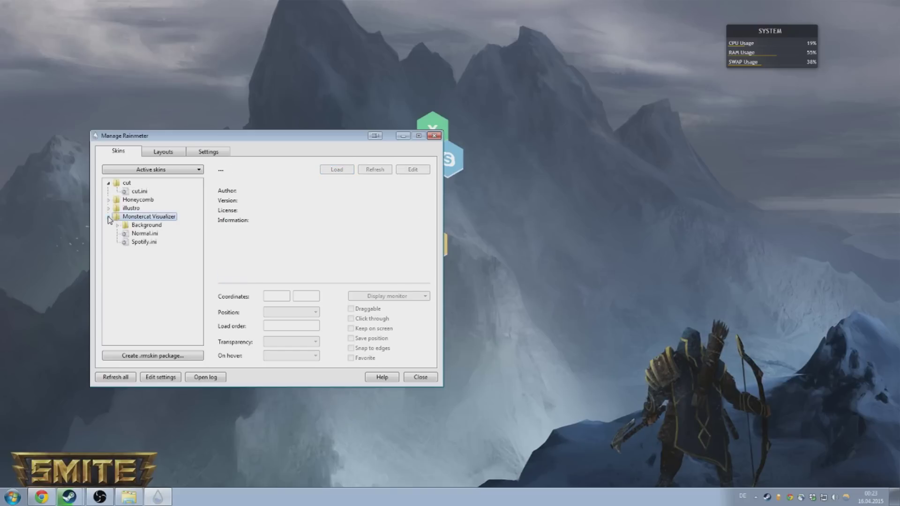
{"action": "left_click", "coordinate": [127, 242]}
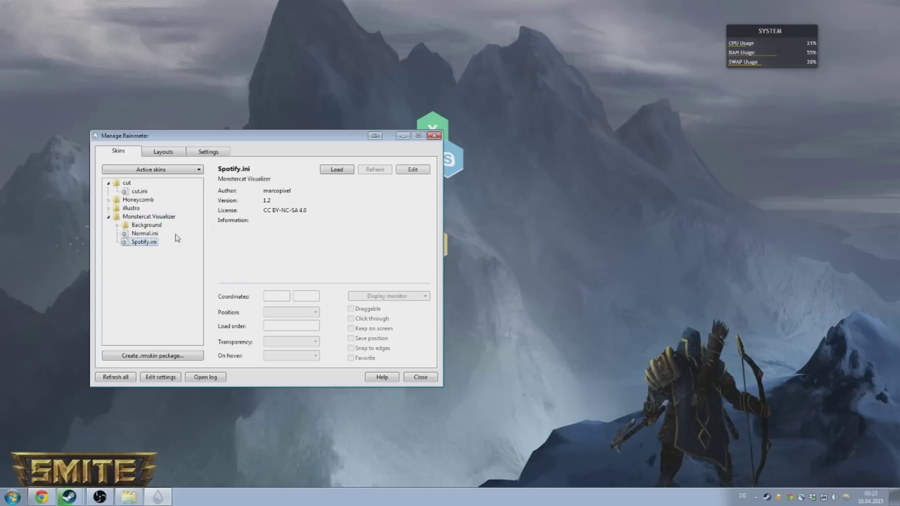
{"action": "left_click", "coordinate": [335, 170]}
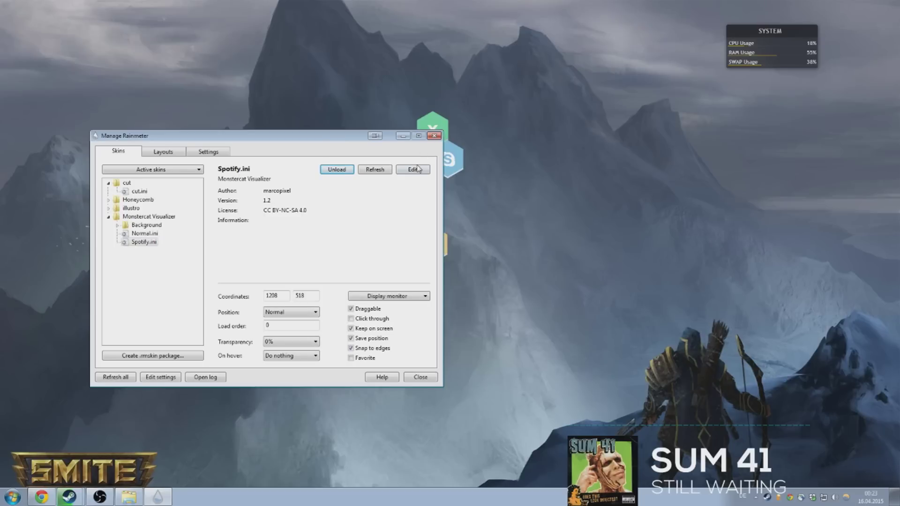
Step: Move the Manage window left and open the visualizer's variables.ini from its skin options
{"action": "left_click_drag", "start_coordinate": [328, 139], "coordinate": [236, 83]}
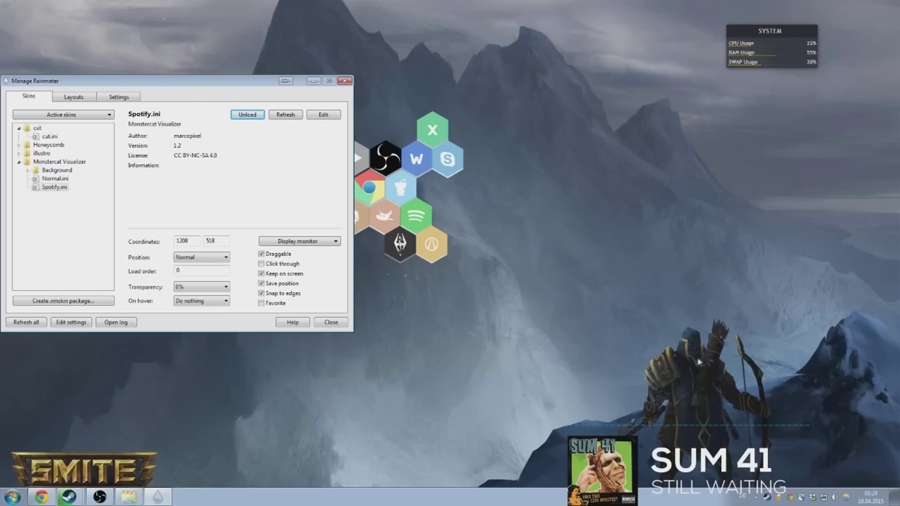
{"action": "right_click", "coordinate": [625, 451]}
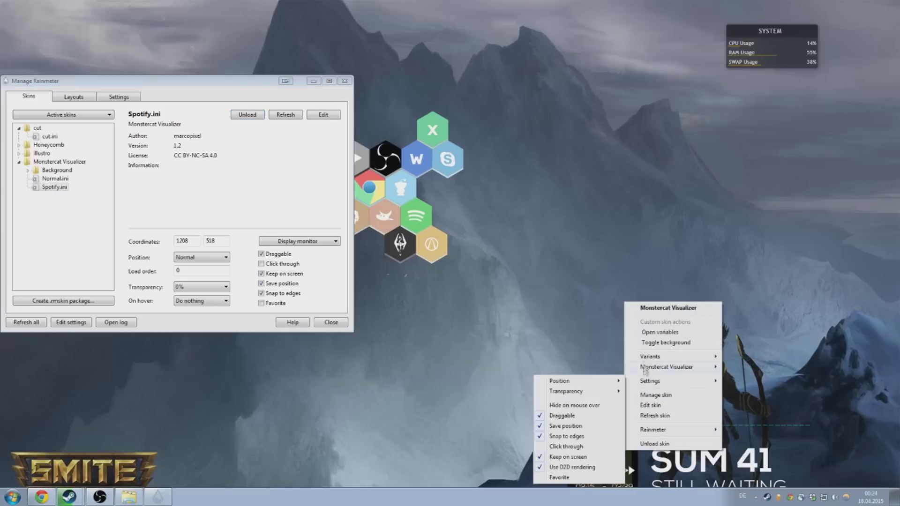
{"action": "left_click", "coordinate": [662, 333]}
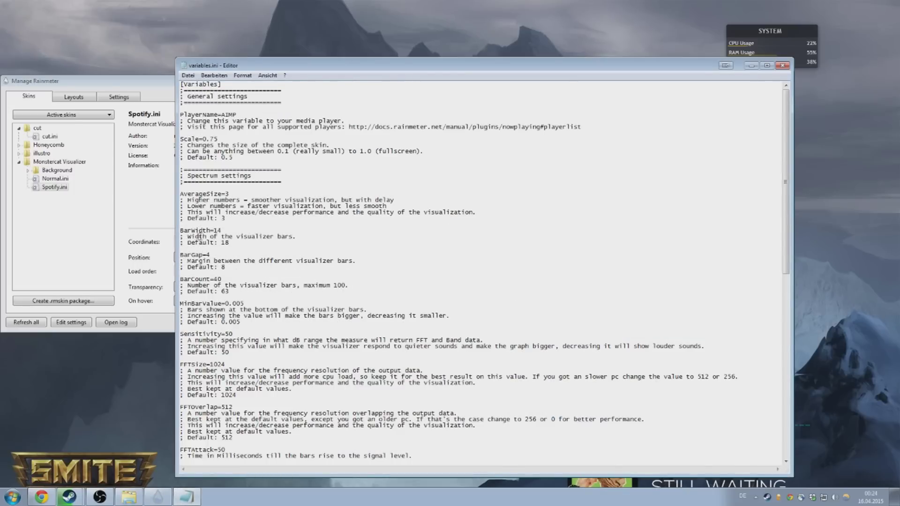
Step: Inspect the BarWidth 14 and BarCount 40 values, then close variables.ini in Notepad
{"action": "left_click_drag", "start_coordinate": [214, 230], "coordinate": [230, 280]}
{"action": "left_click", "coordinate": [230, 280]}
{"action": "left_click", "coordinate": [188, 75]}
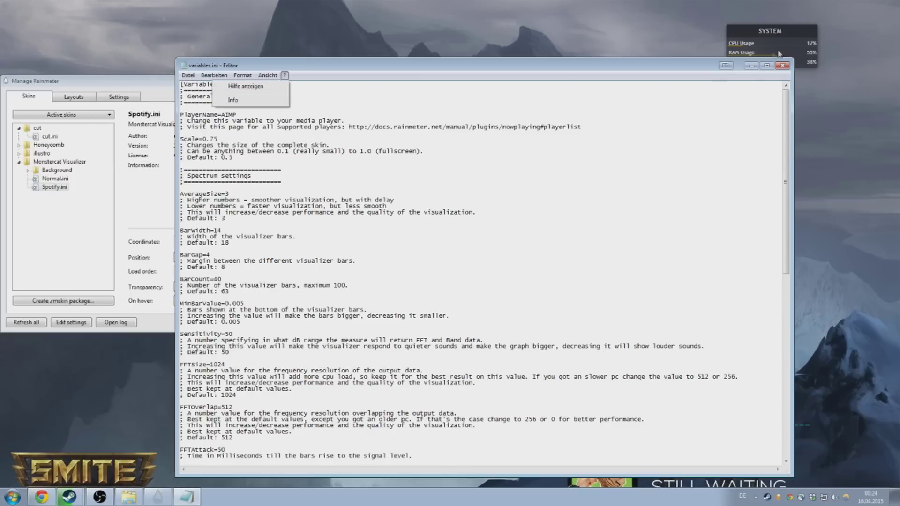
{"action": "left_click", "coordinate": [781, 66]}
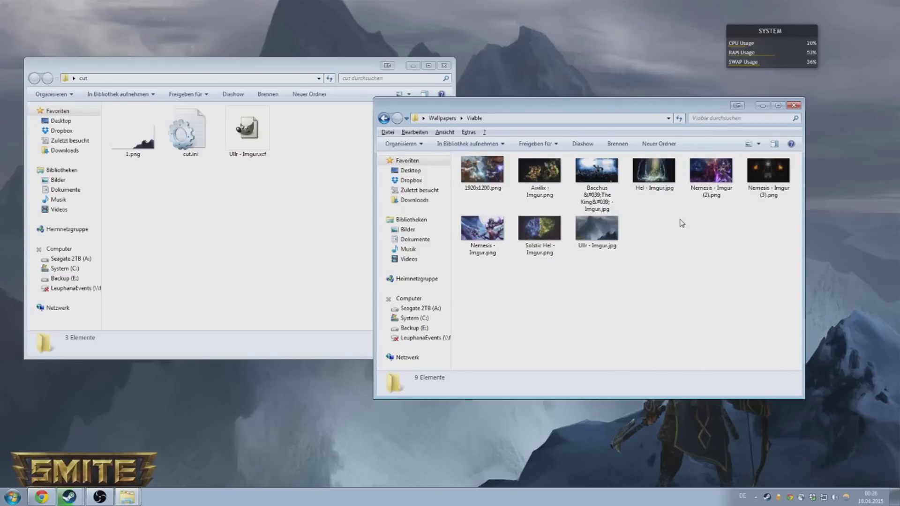
Step: Open the Ullr - Imgur.jpg wallpaper from the Viable folder in Windows Photo Viewer
{"action": "left_click", "coordinate": [602, 236]}
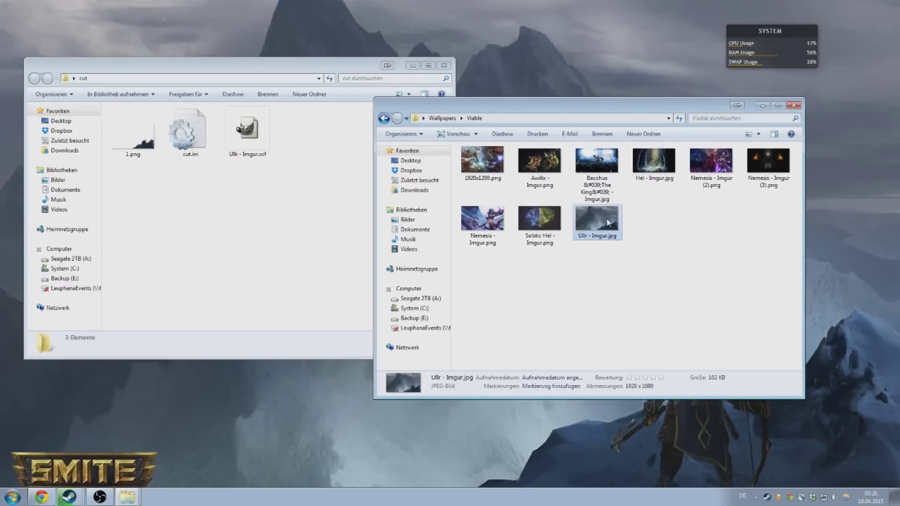
{"action": "double_click", "coordinate": [607, 223]}
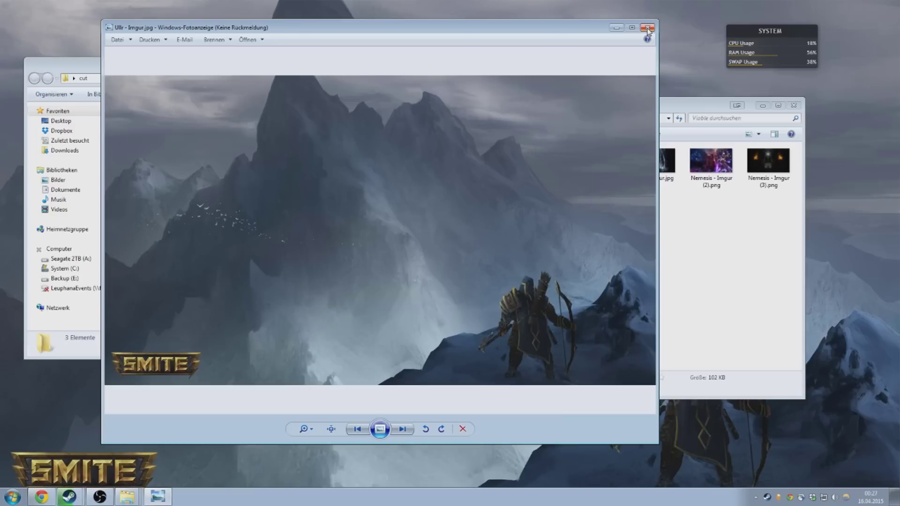
Step: Close the Ullr - Imgur.jpg preview and open Ullr - Imgur.xcf in GIMP
{"action": "right_click", "coordinate": [544, 173]}
{"action": "left_click", "coordinate": [627, 224]}
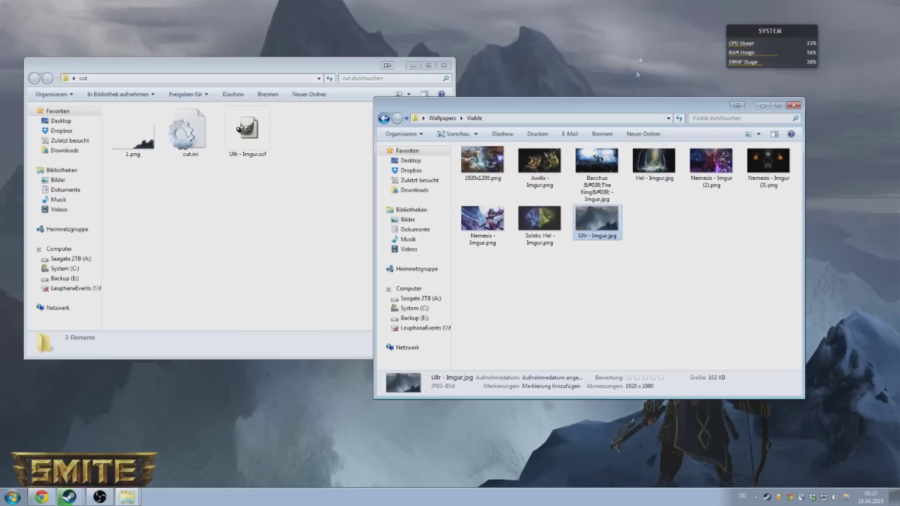
{"action": "double_click", "coordinate": [253, 131]}
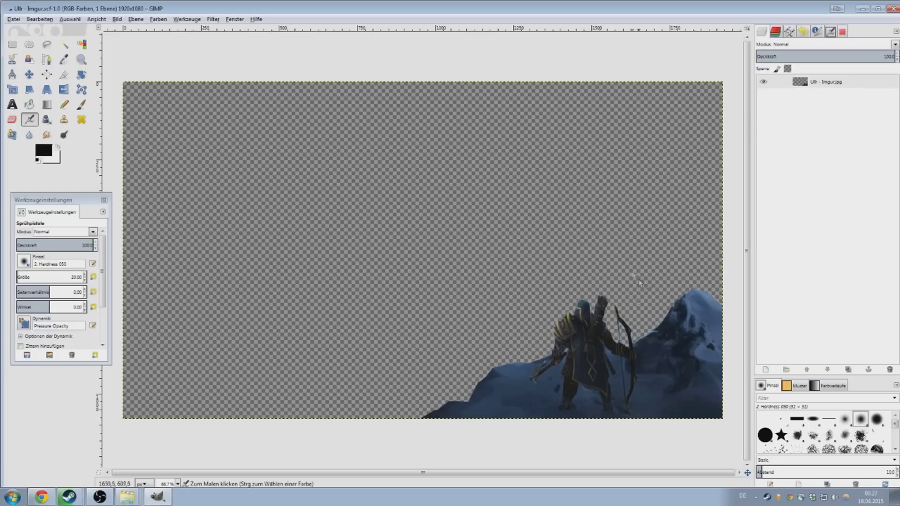
{"action": "left_click", "coordinate": [14, 20]}
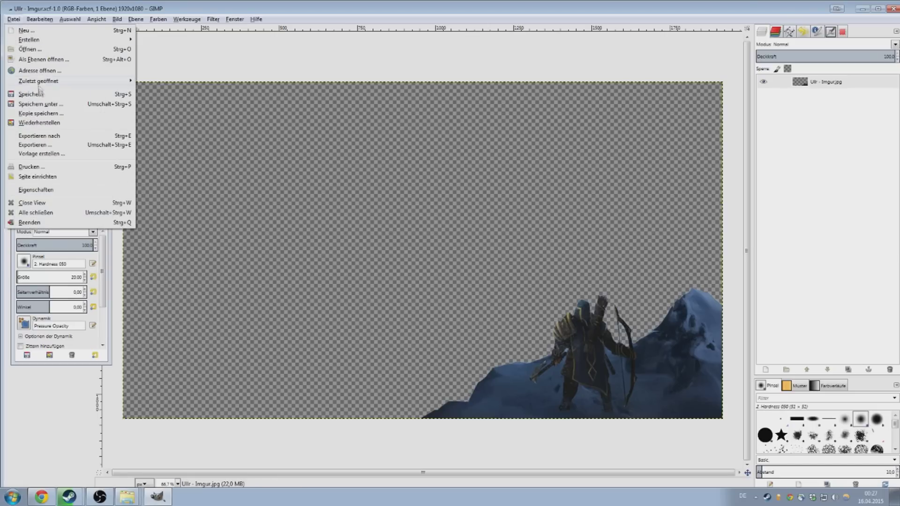
{"action": "left_click", "coordinate": [34, 146]}
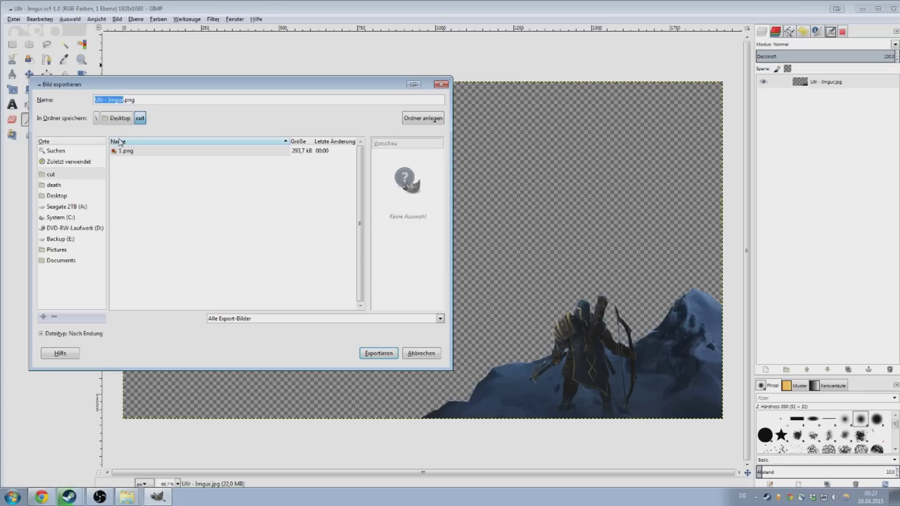
{"action": "left_click", "coordinate": [127, 151]}
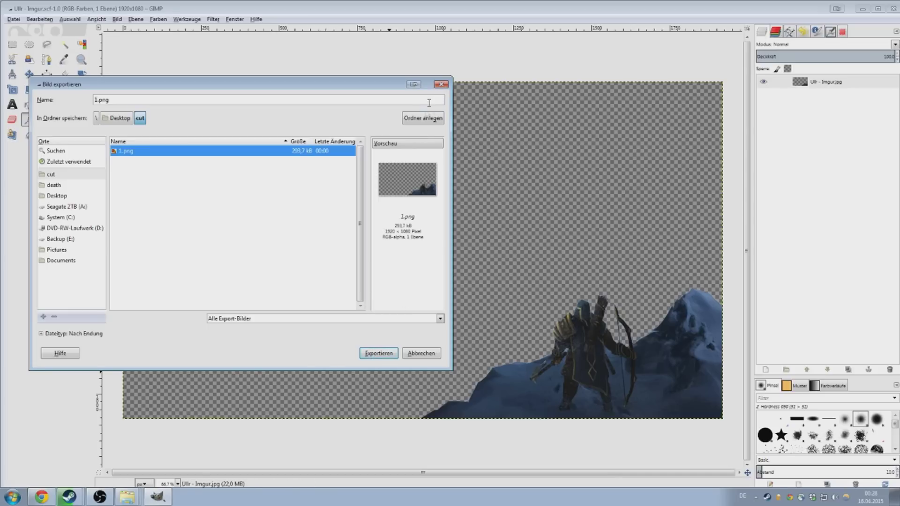
{"action": "left_click", "coordinate": [441, 84]}
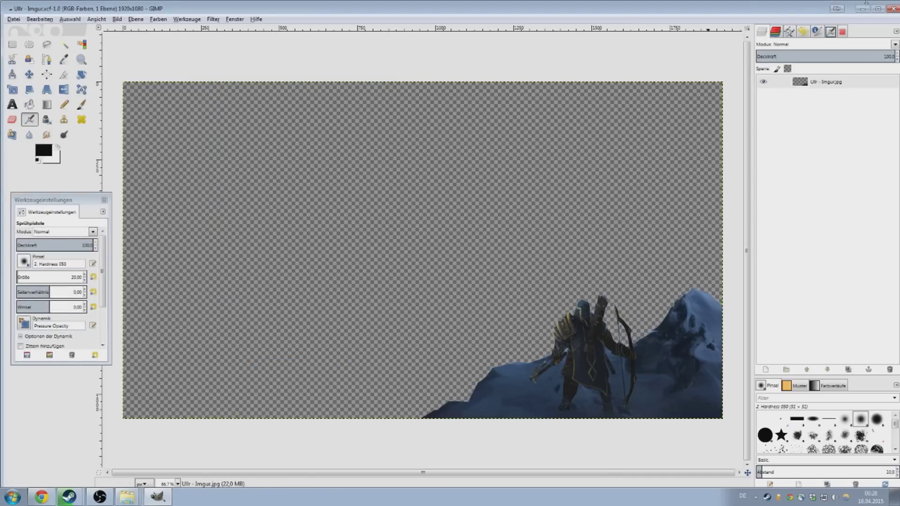
{"action": "left_click", "coordinate": [895, 8]}
Step: Move the cut folder window to the screen centre and bring up the Start menu
{"action": "left_click_drag", "start_coordinate": [343, 69], "coordinate": [656, 86]}
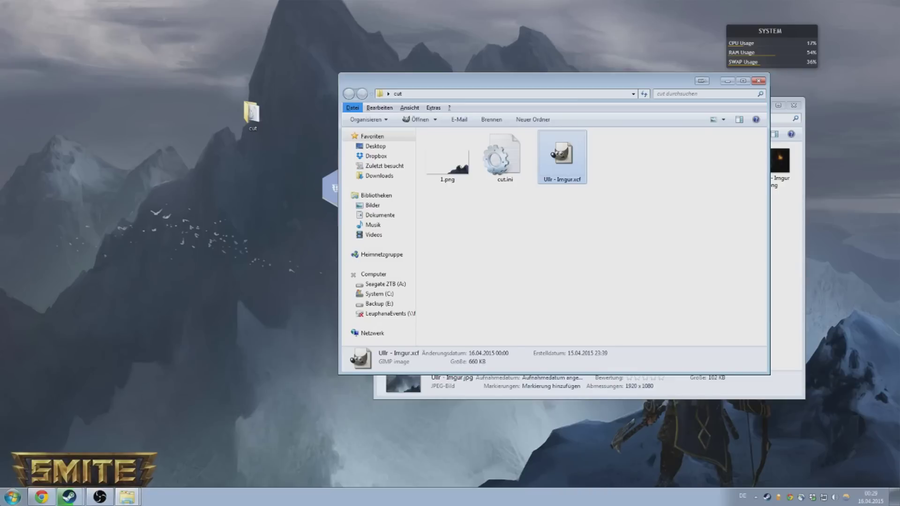
{"action": "left_click", "coordinate": [13, 497]}
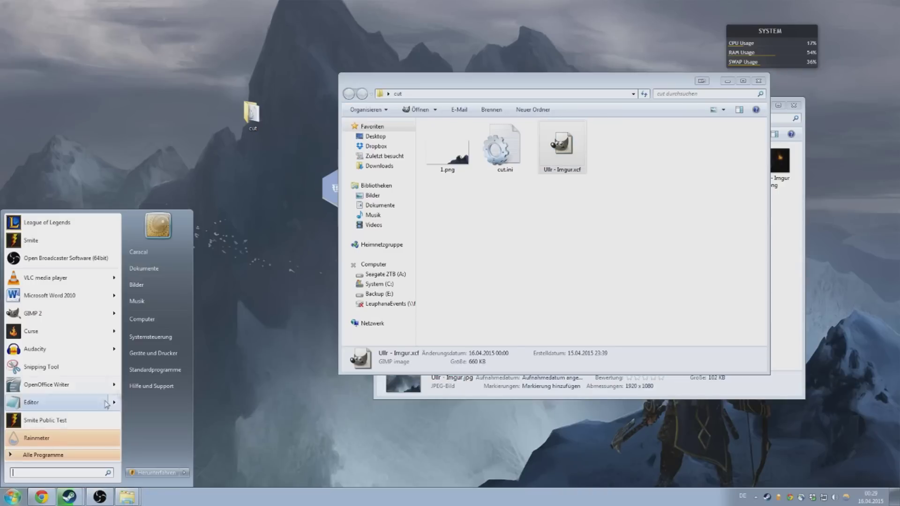
Step: In Control Panel's Folder Options view settings, stop hiding extensions of known file types, then close Control Panel
{"action": "left_click", "coordinate": [156, 343]}
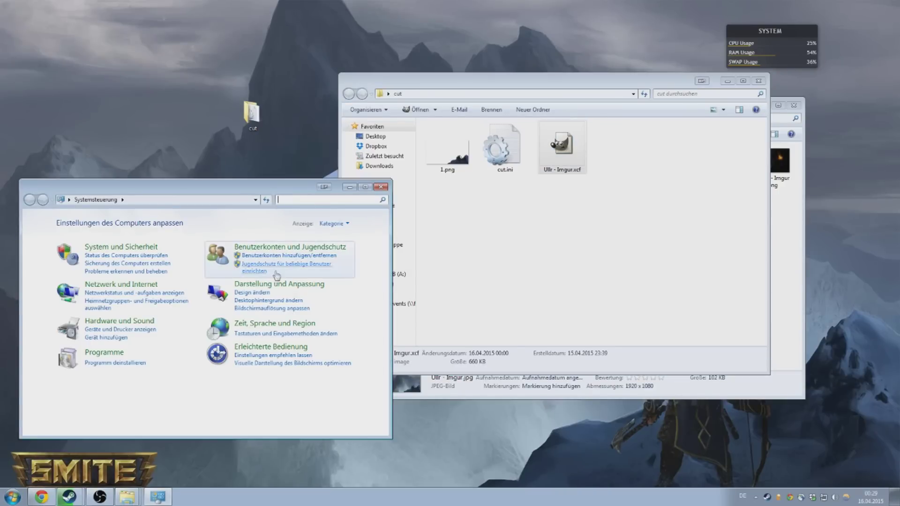
{"action": "left_click", "coordinate": [271, 289]}
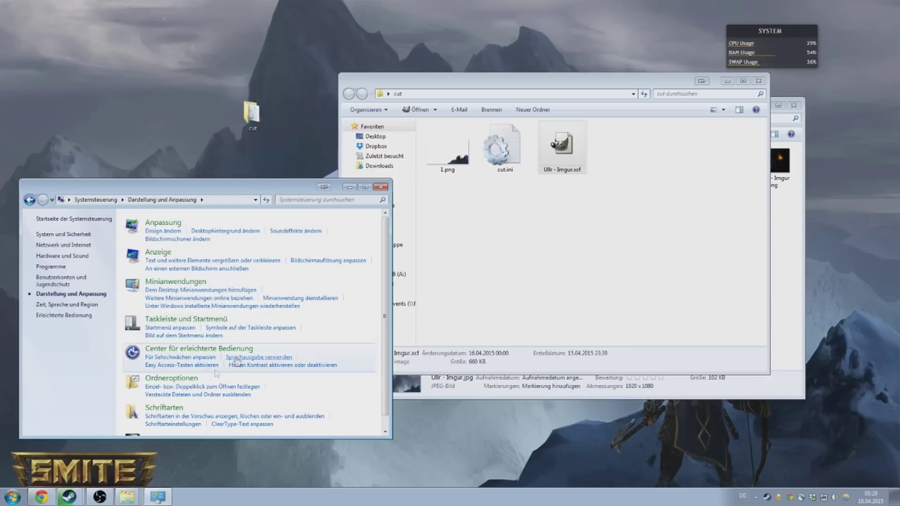
{"action": "left_click", "coordinate": [183, 385]}
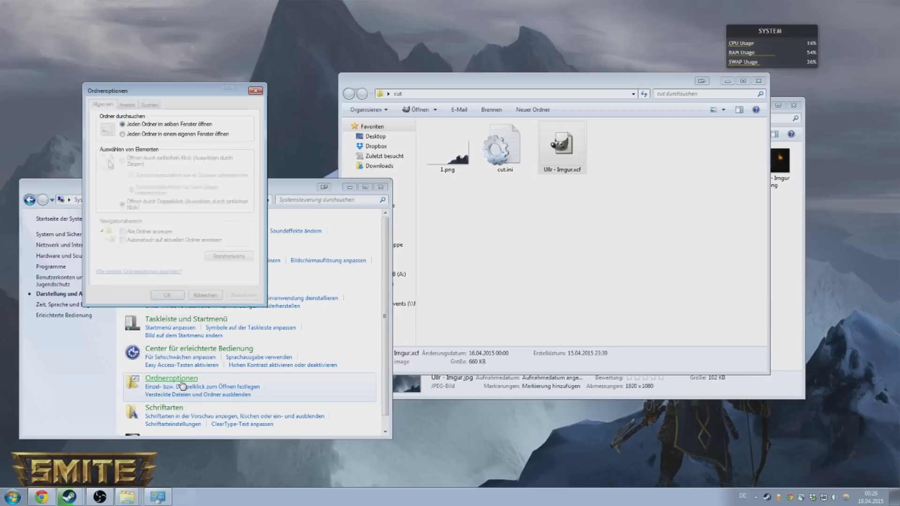
{"action": "left_click", "coordinate": [127, 105]}
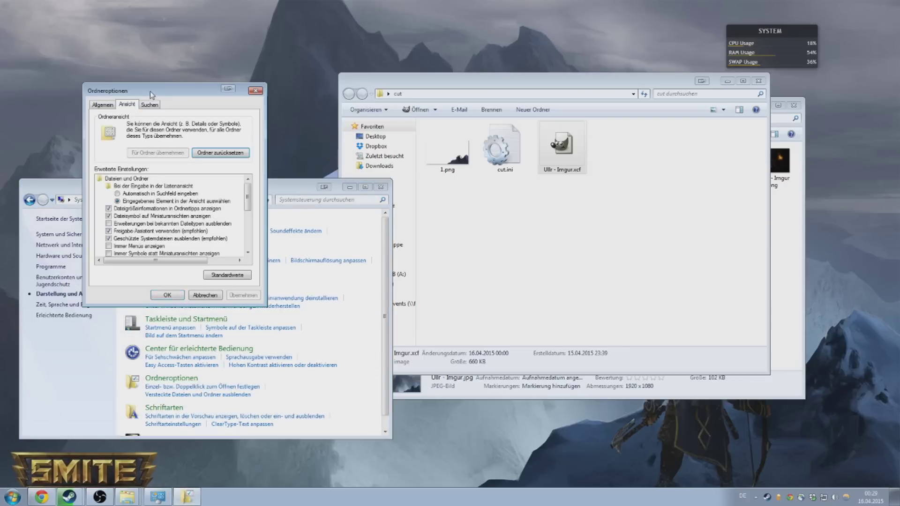
{"action": "left_click_drag", "start_coordinate": [149, 93], "coordinate": [226, 93]}
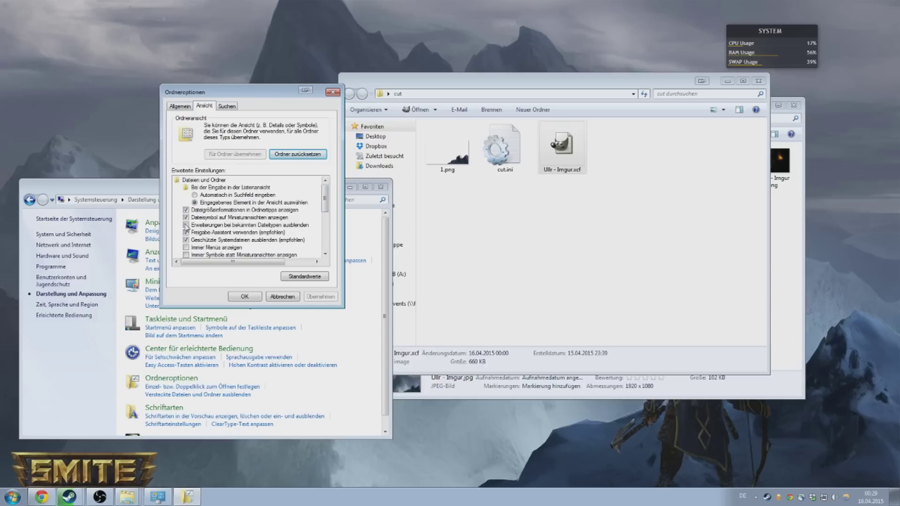
{"action": "left_click", "coordinate": [186, 225]}
{"action": "left_click", "coordinate": [245, 296]}
{"action": "left_click", "coordinate": [382, 188]}
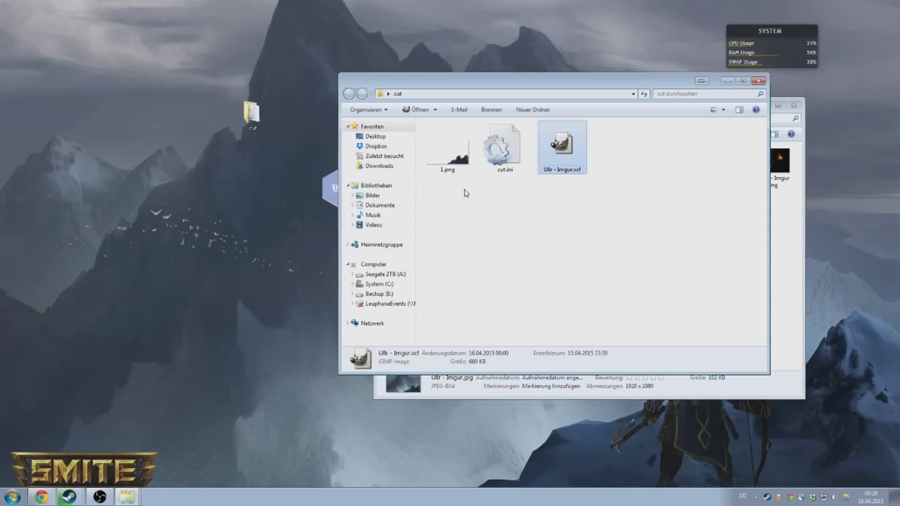
Step: Create a new text document in the cut folder, start naming it cut.ini, then cancel the rename
{"action": "right_click", "coordinate": [630, 162]}
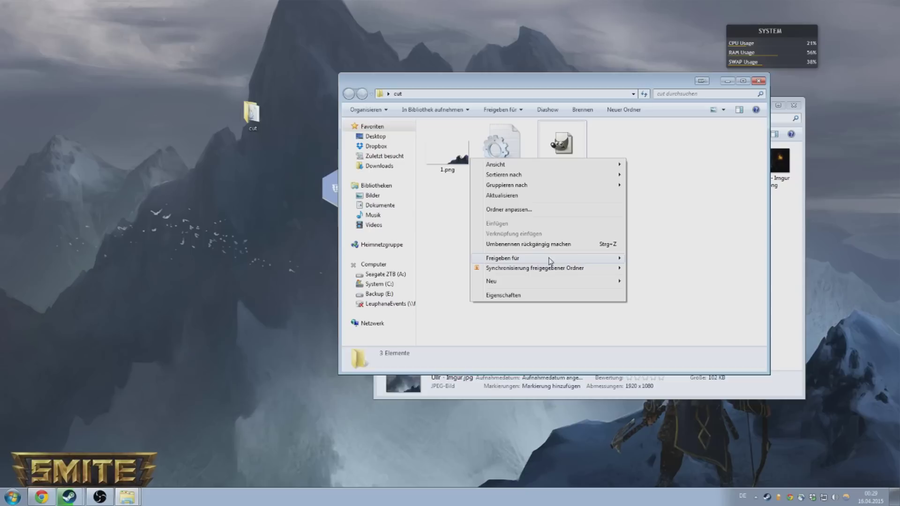
{"action": "mouse_move", "coordinate": [528, 281]}
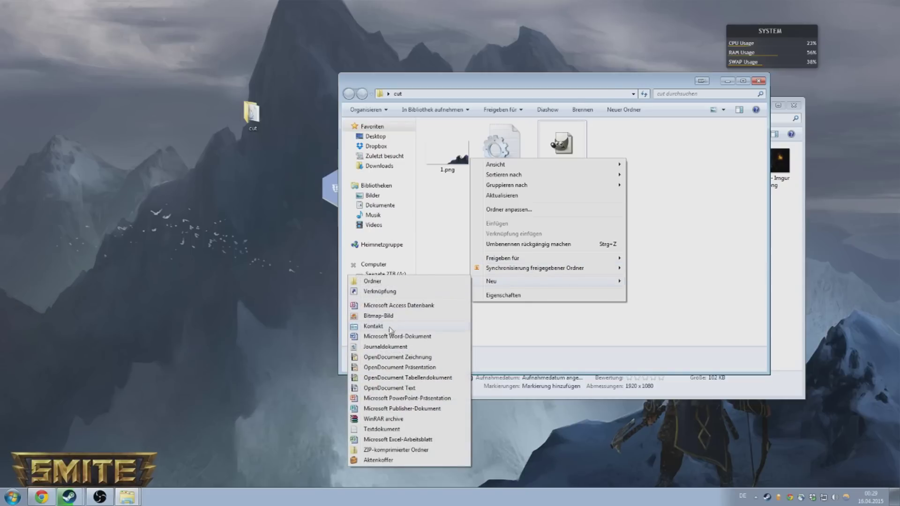
{"action": "left_click", "coordinate": [382, 430]}
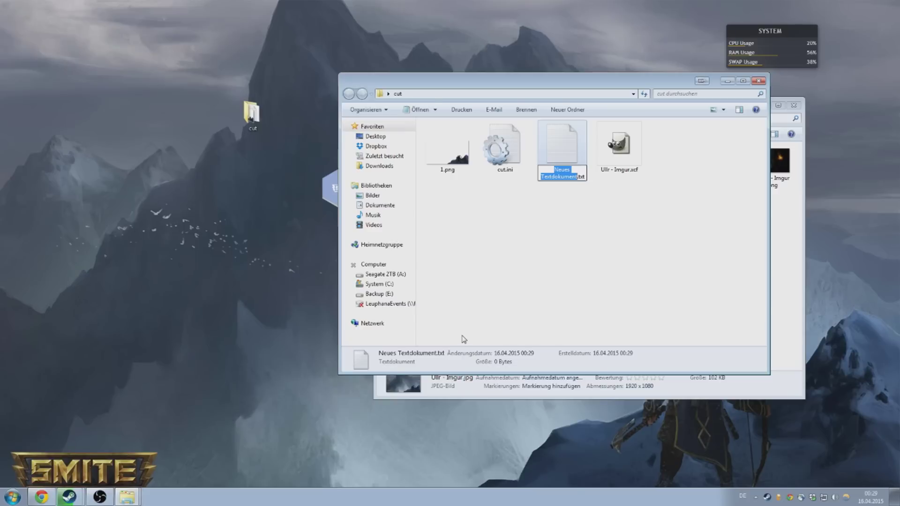
{"action": "type", "text": "cut"}
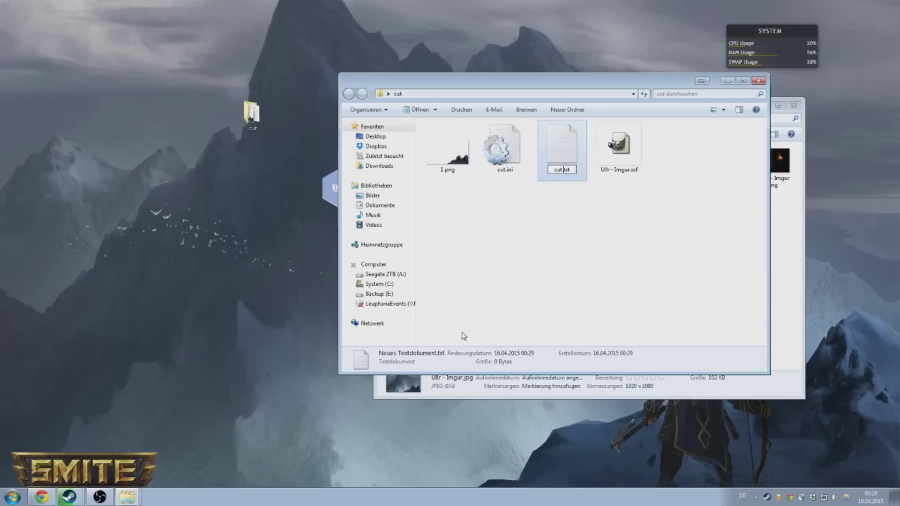
{"action": "key", "text": "Delete"}
{"action": "key", "text": "Delete"}
{"action": "key", "text": "Delete"}
{"action": "type", "text": "ini"}
{"action": "key", "text": "Escape"}
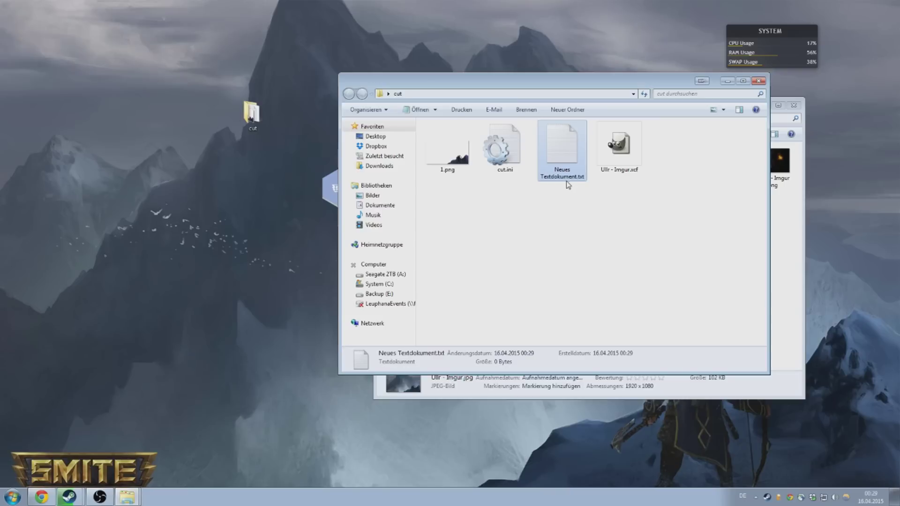
Step: Delete the new text document and open cut.ini in Notepad
{"action": "key", "text": "Delete"}
{"action": "key", "text": "Return"}
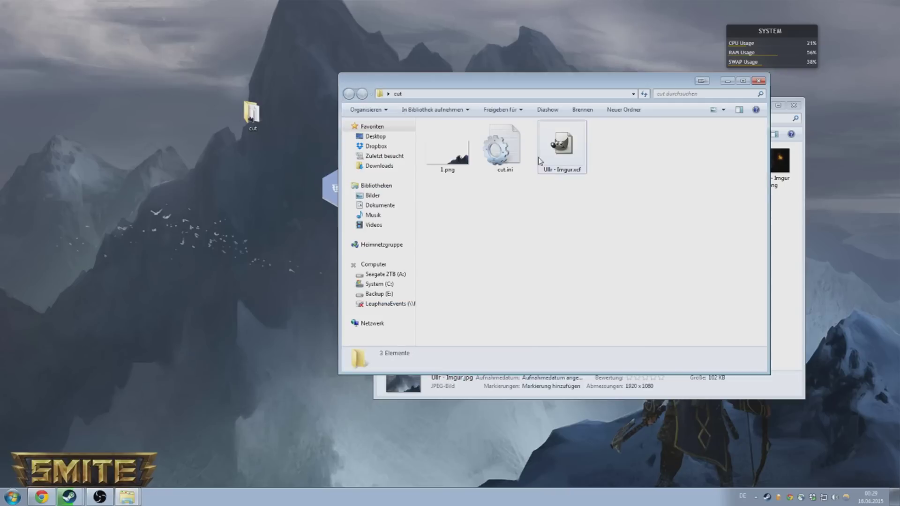
{"action": "left_click", "coordinate": [505, 161]}
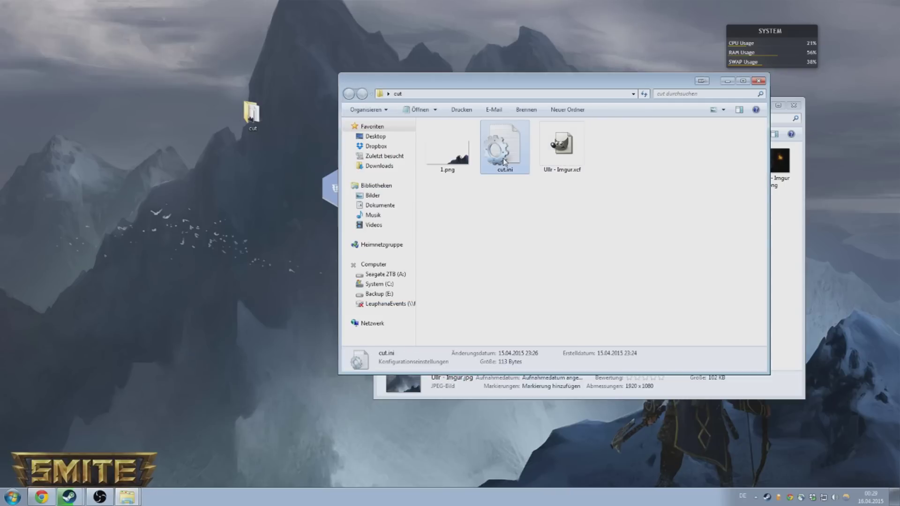
{"action": "double_click", "coordinate": [524, 173]}
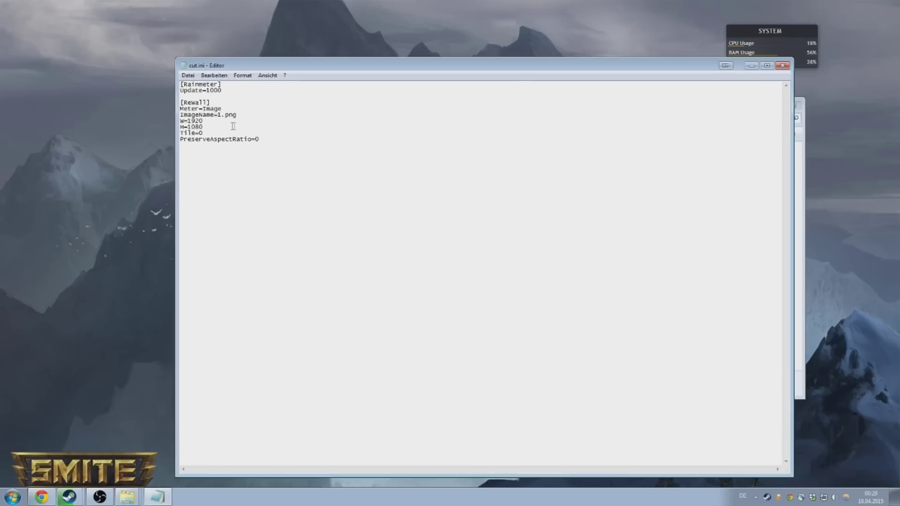
Step: Select the W=1920 and H=1080 lines in cut.ini, then close Notepad
{"action": "left_click", "coordinate": [215, 127]}
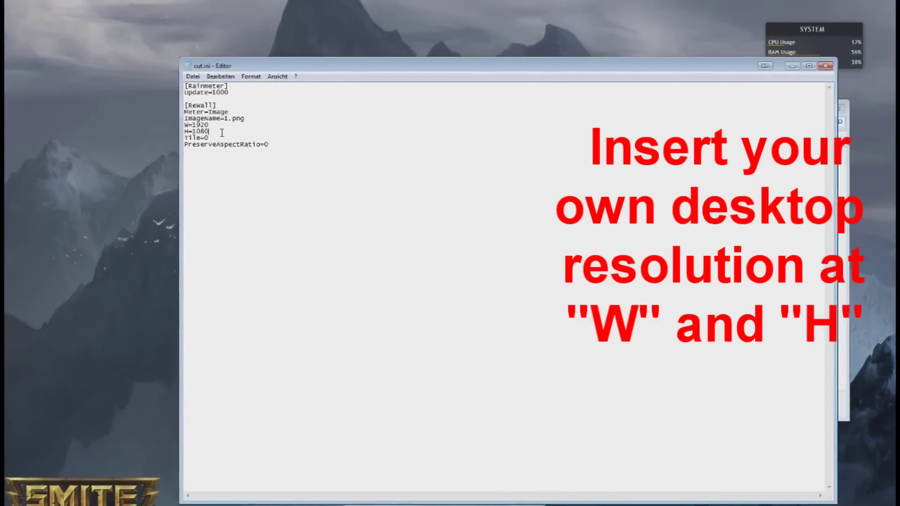
{"action": "left_click_drag", "start_coordinate": [222, 133], "coordinate": [184, 125]}
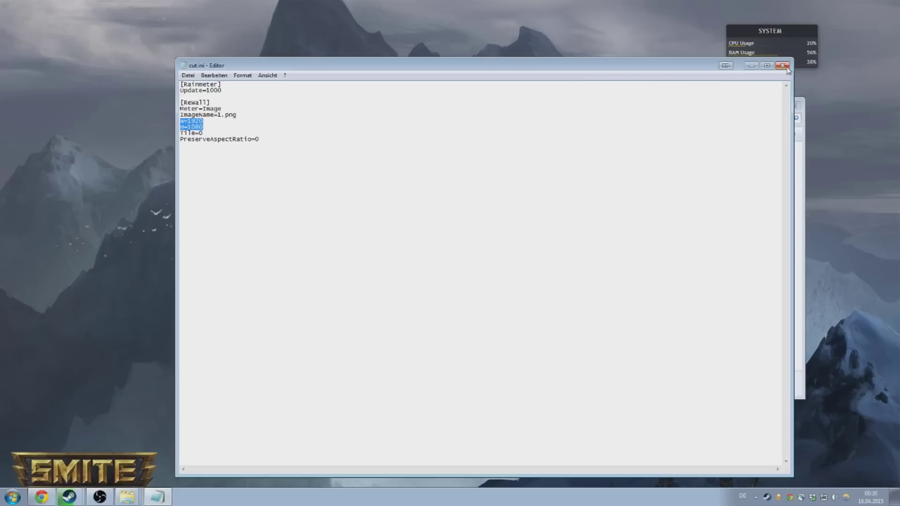
{"action": "left_click", "coordinate": [786, 67]}
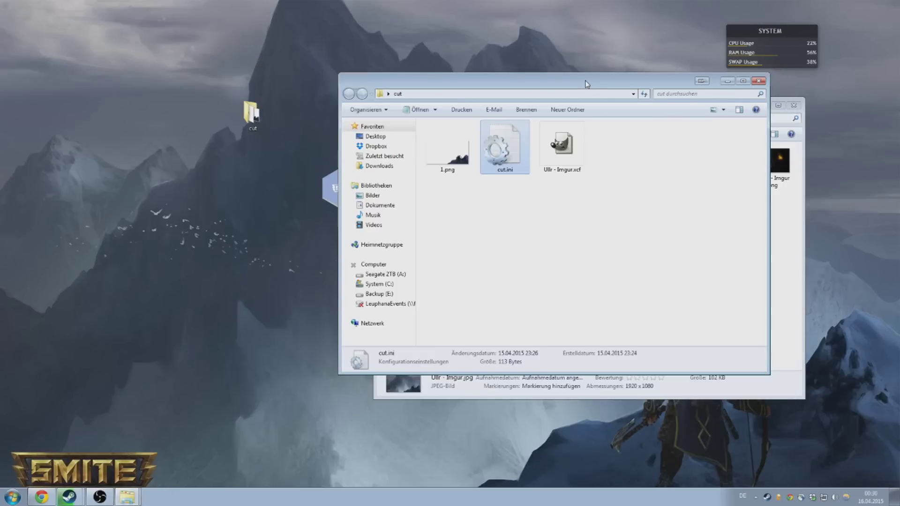
Step: Shift the cut window aside, then close both the cut and Viable Explorer windows
{"action": "left_click_drag", "start_coordinate": [586, 84], "coordinate": [539, 74]}
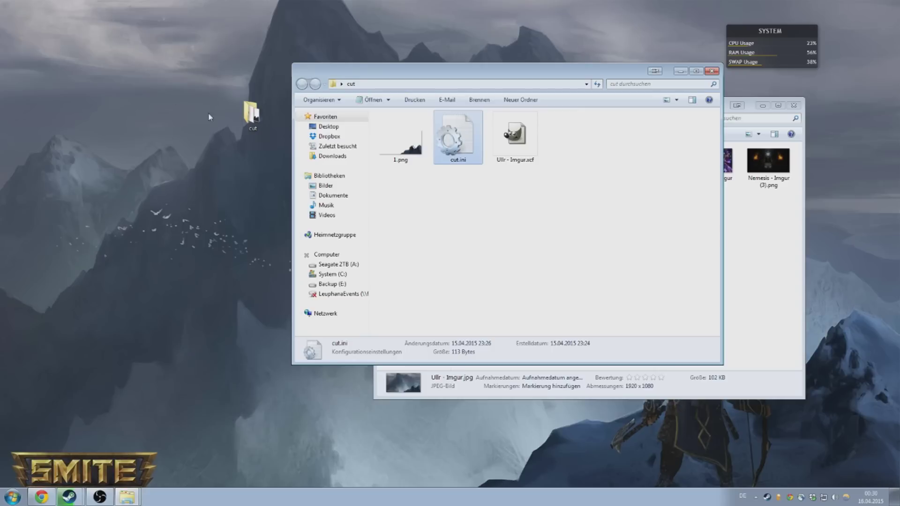
{"action": "left_click", "coordinate": [247, 117]}
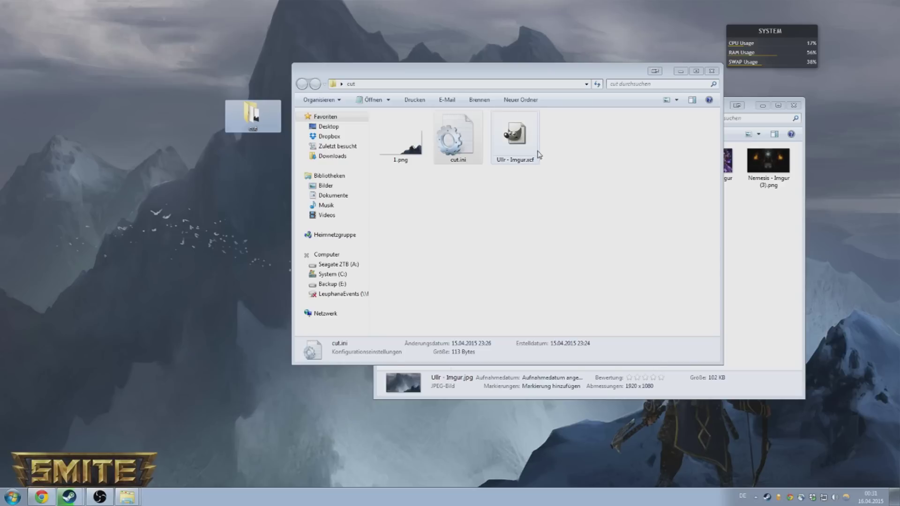
{"action": "left_click", "coordinate": [712, 71]}
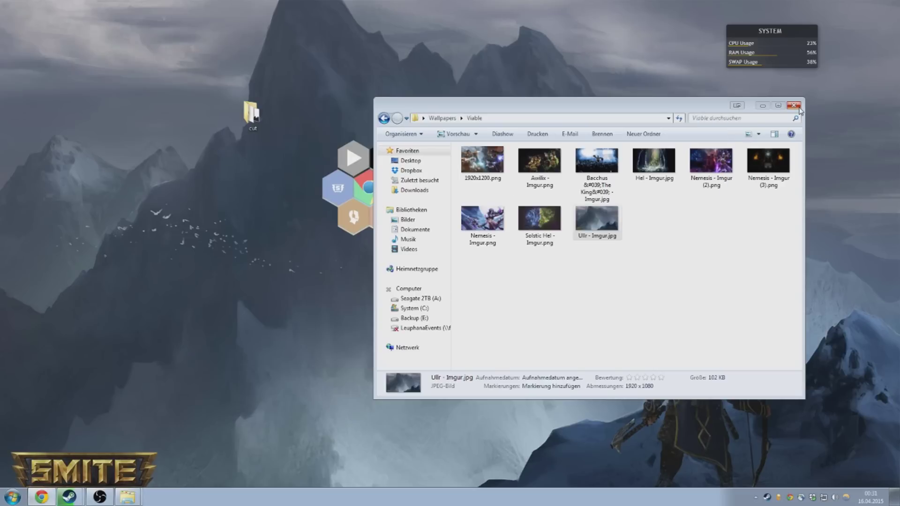
{"action": "left_click", "coordinate": [793, 106]}
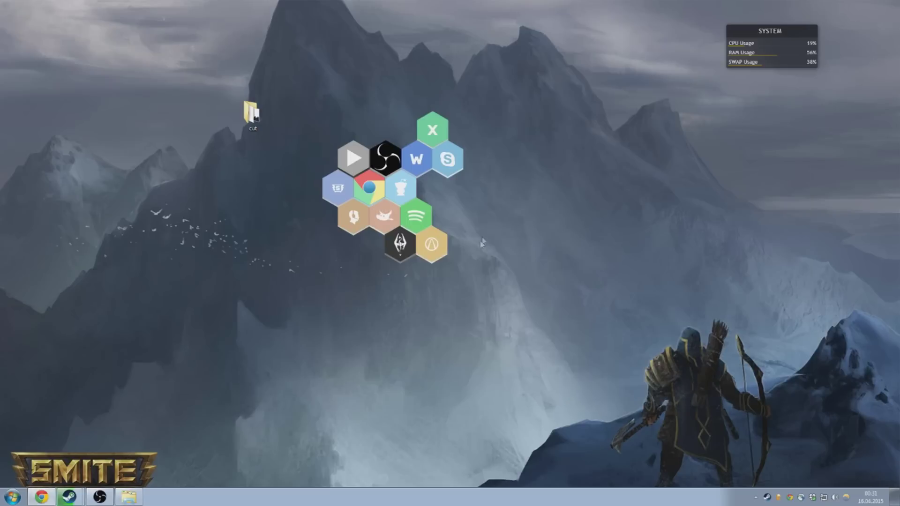
Step: Open the Rainmeter skin manager from a Honeycomb hexagon and move it to the right
{"action": "right_click", "coordinate": [441, 249]}
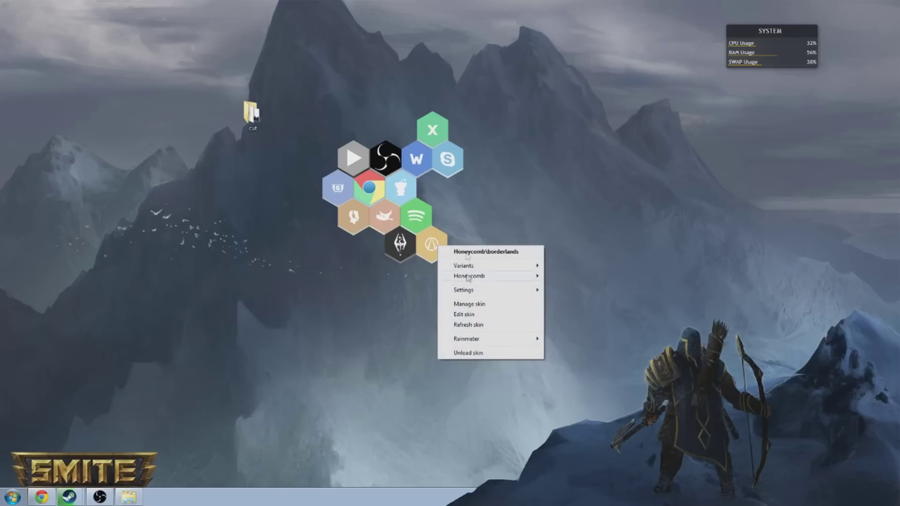
{"action": "mouse_move", "coordinate": [478, 342]}
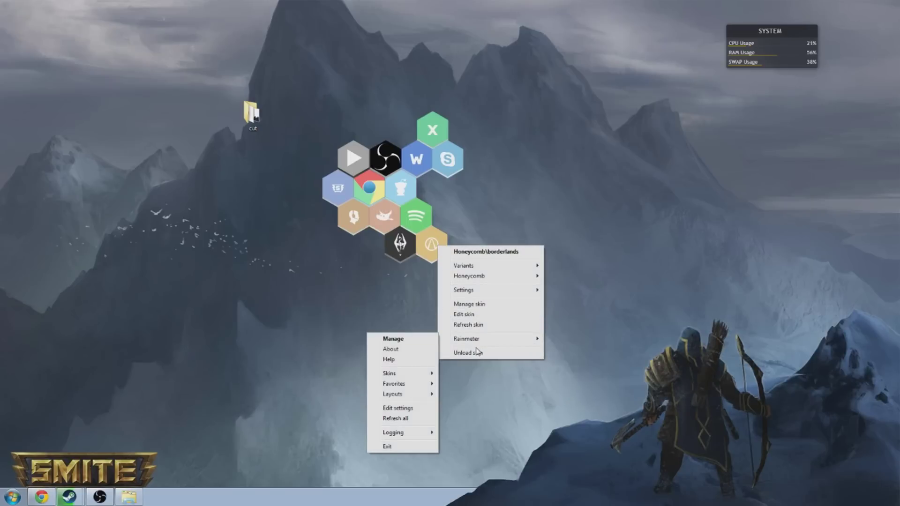
{"action": "left_click", "coordinate": [481, 305]}
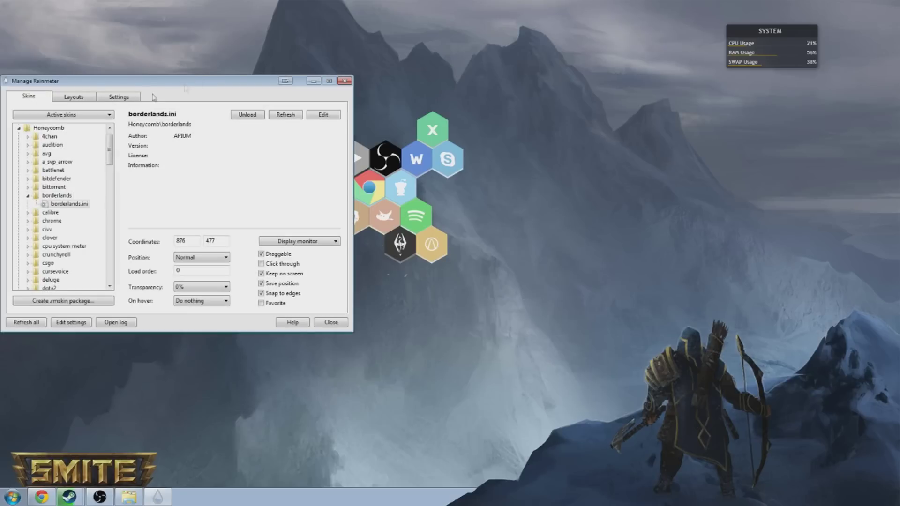
{"action": "left_click", "coordinate": [20, 128]}
{"action": "left_click_drag", "start_coordinate": [171, 90], "coordinate": [680, 115]}
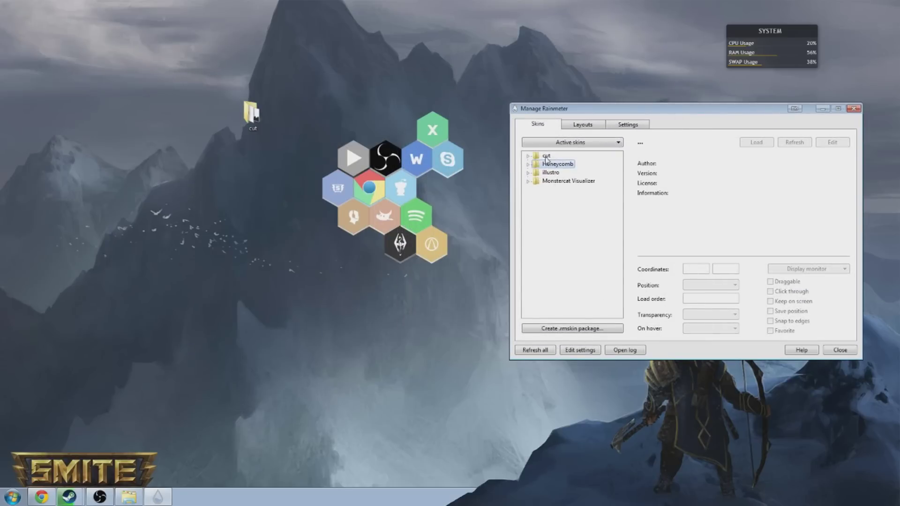
Step: Open the Monstercat Visualizer skin folder in Explorer
{"action": "left_click", "coordinate": [553, 183]}
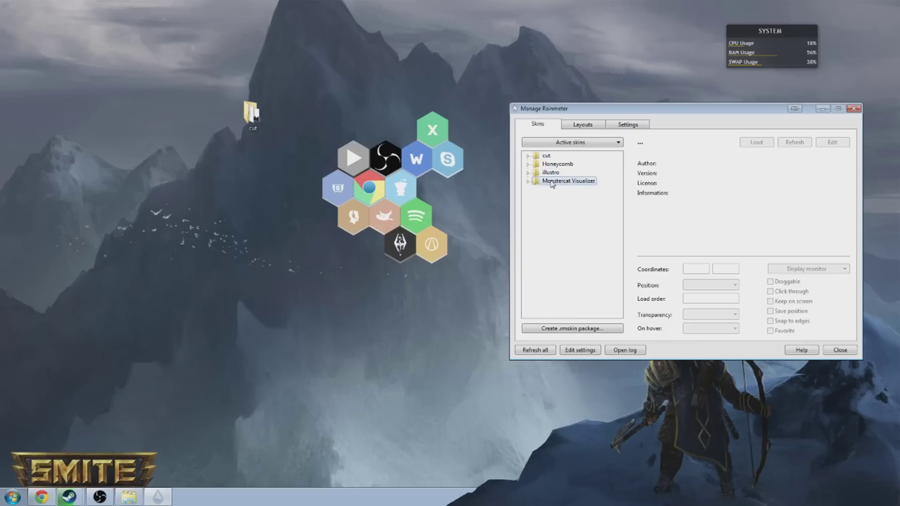
{"action": "right_click", "coordinate": [552, 183]}
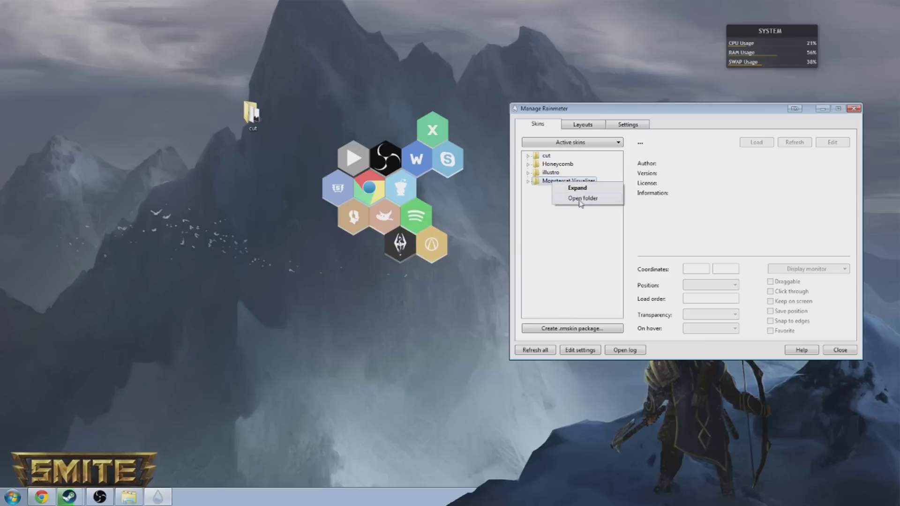
{"action": "left_click", "coordinate": [583, 203]}
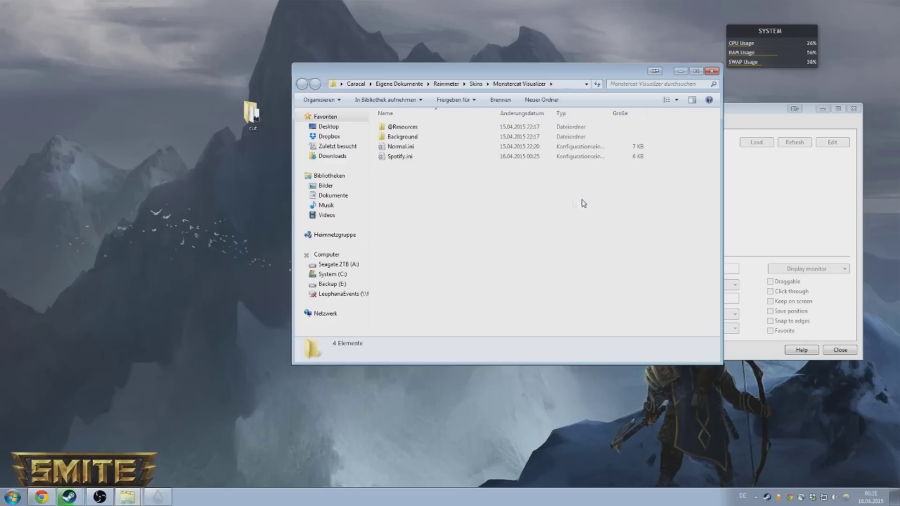
Step: Go up to the Skins folder and cancel copying the desktop cut folder into it
{"action": "left_click", "coordinate": [484, 83]}
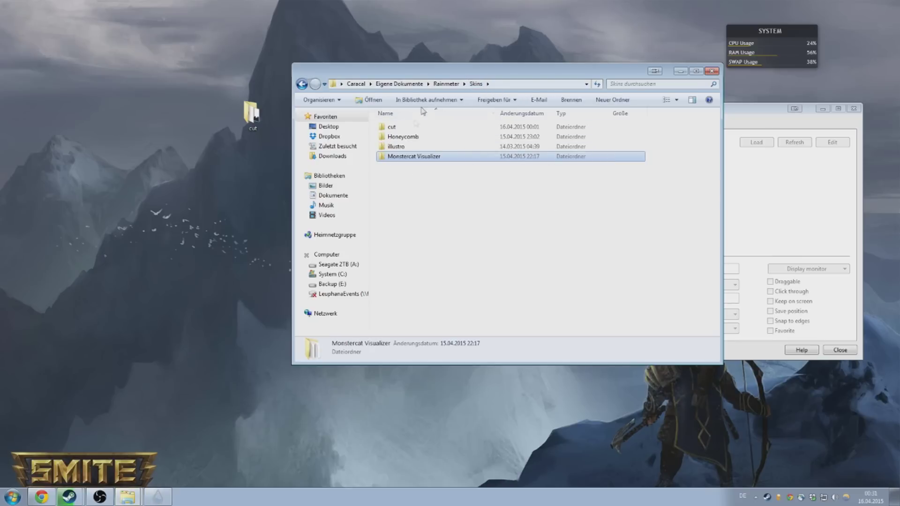
{"action": "left_click_drag", "start_coordinate": [457, 67], "coordinate": [526, 100]}
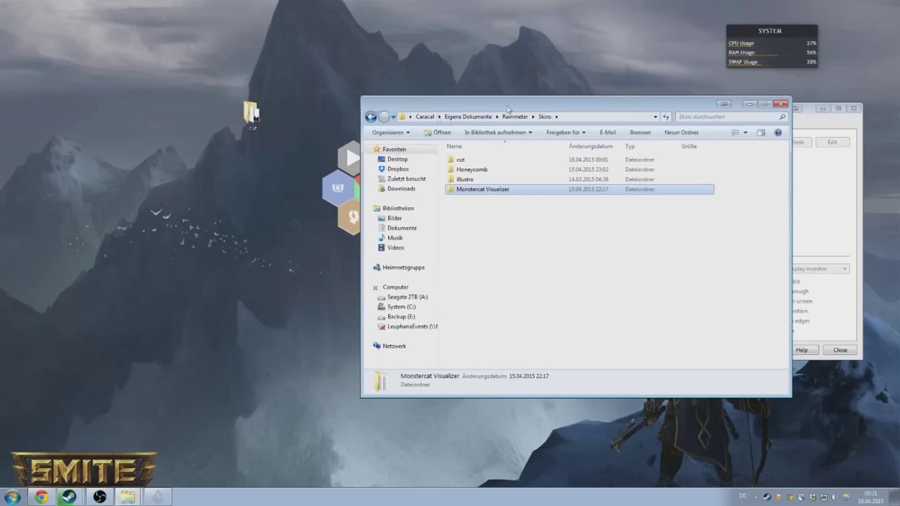
{"action": "left_click_drag", "start_coordinate": [252, 115], "coordinate": [531, 198]}
{"action": "key", "text": "Escape"}
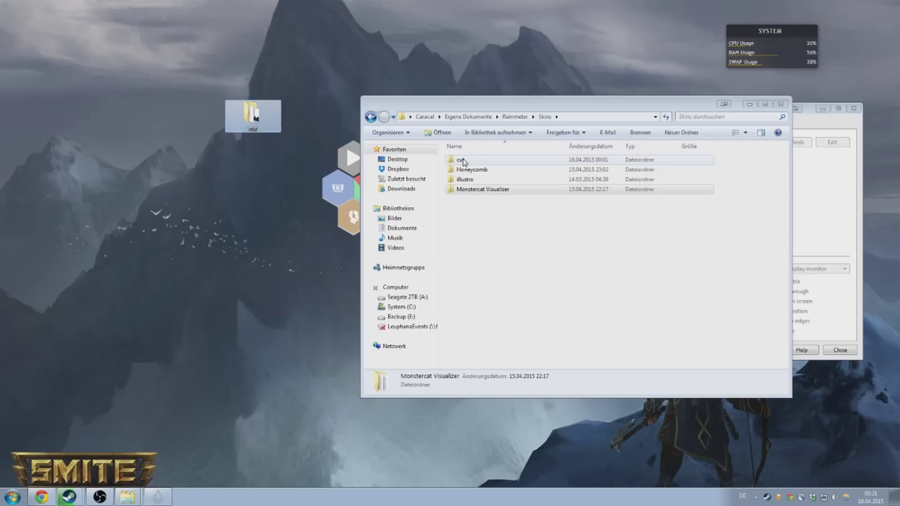
Step: Open and close the desktop cut folder, then close the Skins window
{"action": "double_click", "coordinate": [246, 113]}
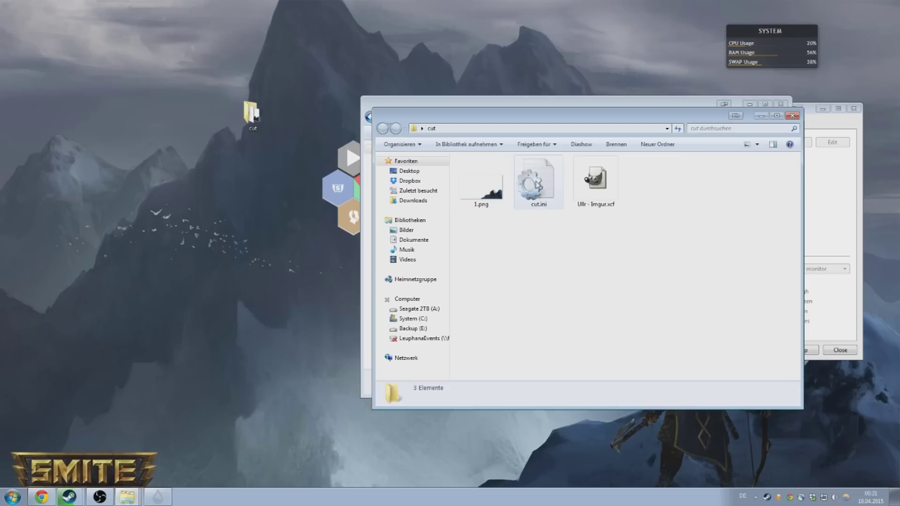
{"action": "left_click", "coordinate": [792, 115]}
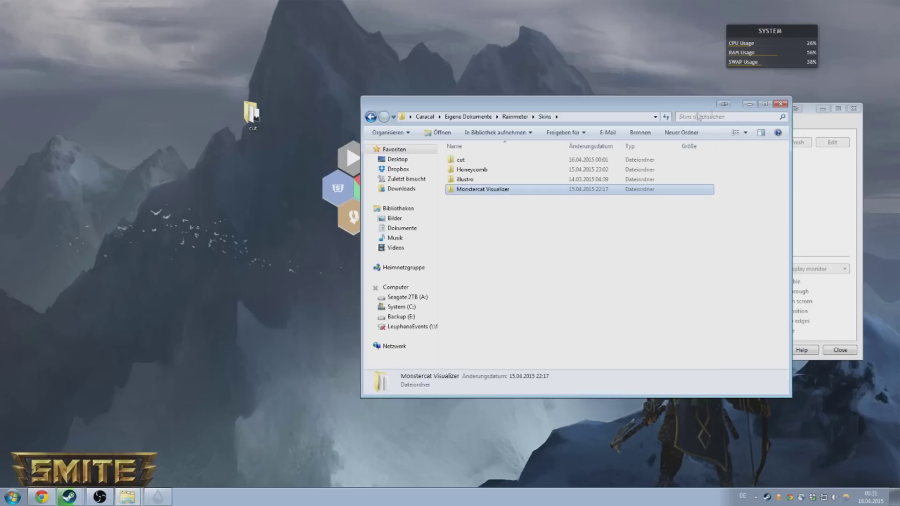
{"action": "left_click_drag", "start_coordinate": [690, 115], "coordinate": [403, 106]}
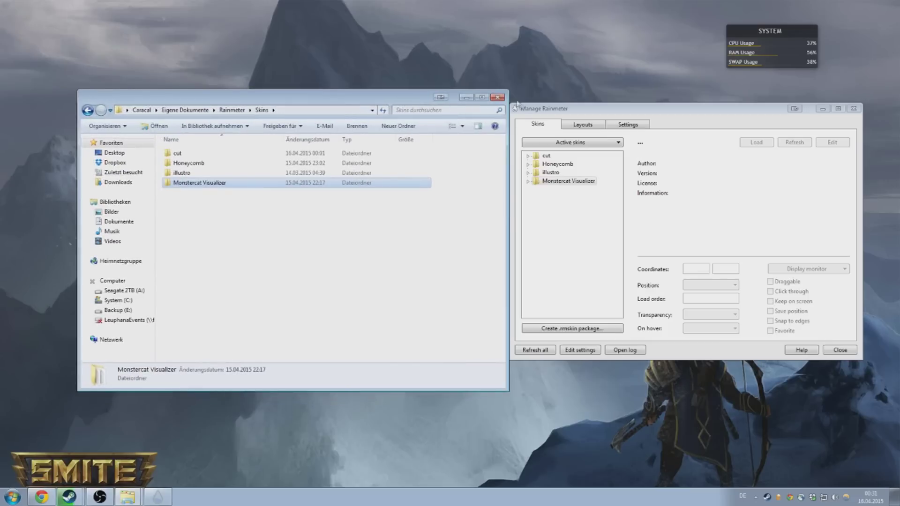
{"action": "left_click", "coordinate": [499, 97]}
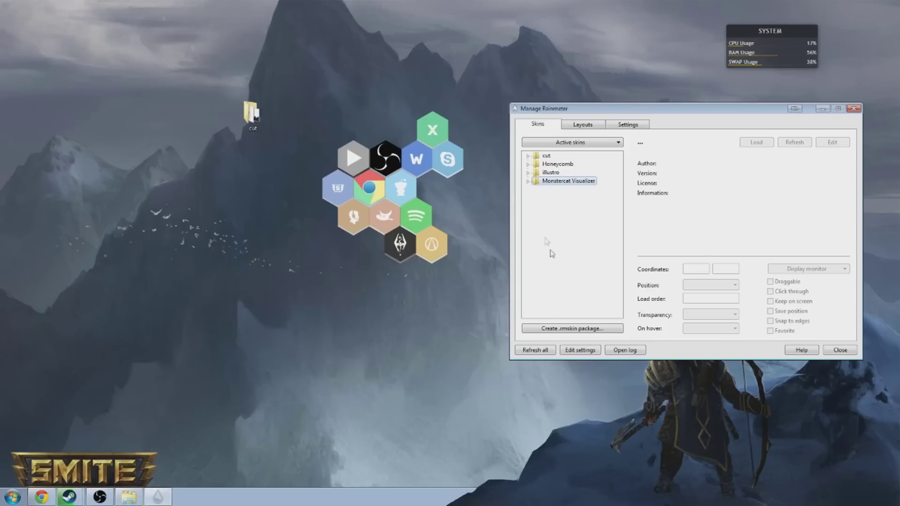
Step: Refresh all skins, load Monstercat Visualizer's Spotify.ini, then expand the cut skin folder
{"action": "left_click", "coordinate": [536, 353]}
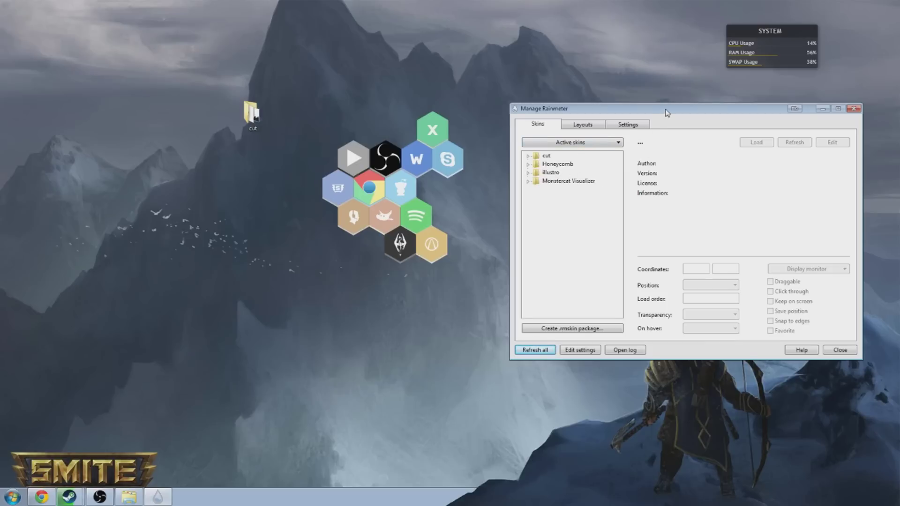
{"action": "left_click_drag", "start_coordinate": [663, 110], "coordinate": [622, 78]}
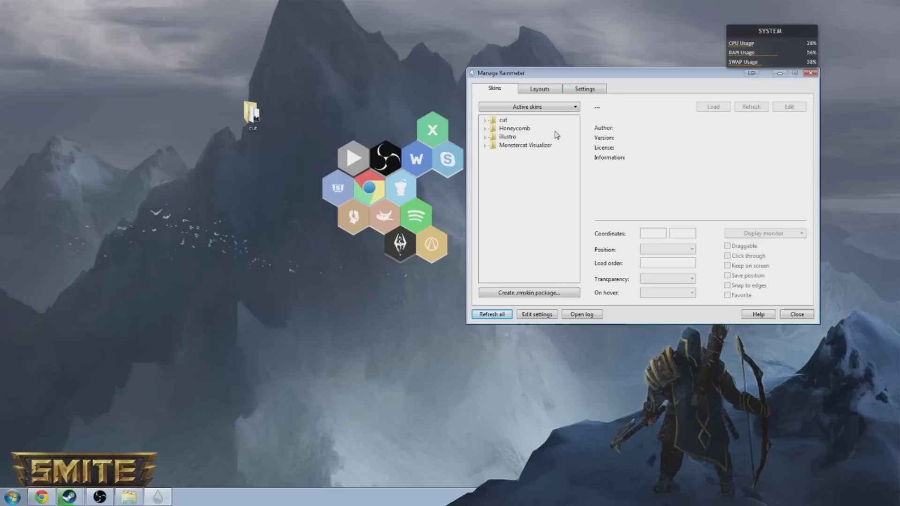
{"action": "left_click", "coordinate": [517, 145]}
{"action": "left_click", "coordinate": [486, 146]}
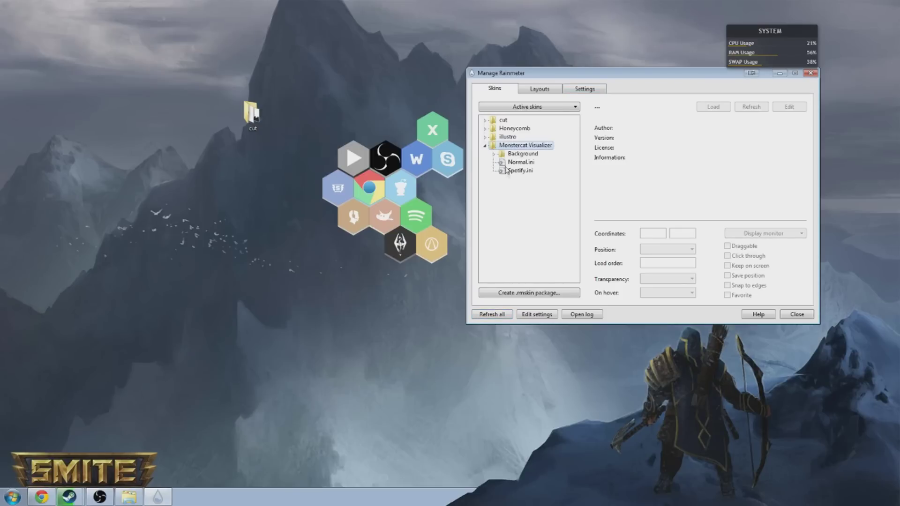
{"action": "left_click", "coordinate": [519, 172]}
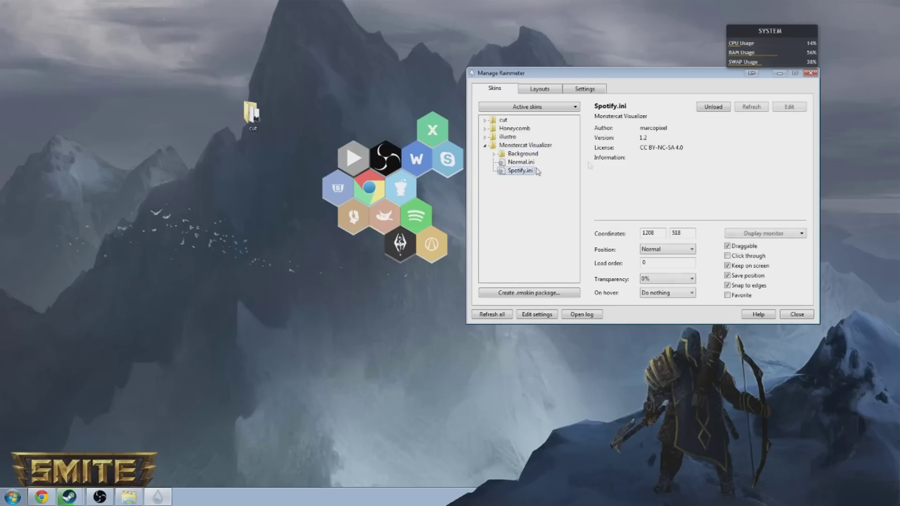
{"action": "left_click", "coordinate": [723, 108]}
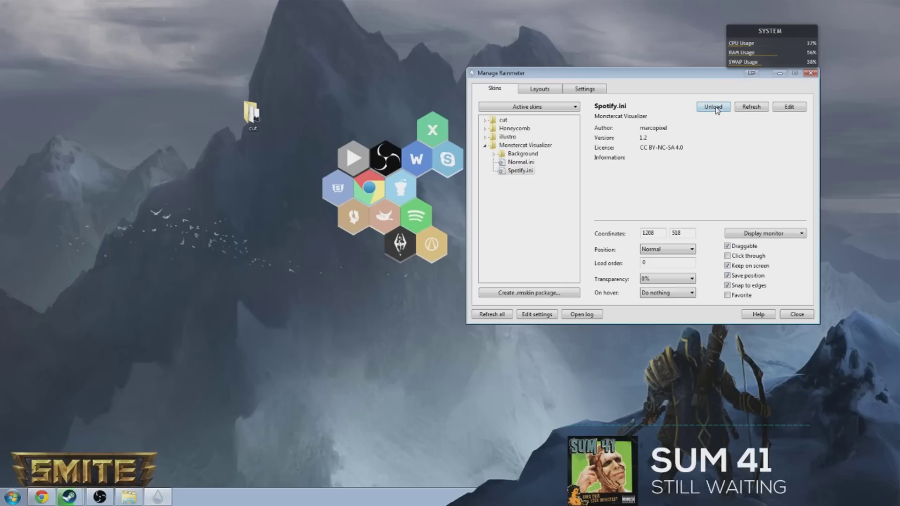
{"action": "left_click", "coordinate": [486, 121]}
Step: Reload the cut.ini skin by unloading and loading it again
{"action": "left_click", "coordinate": [514, 129]}
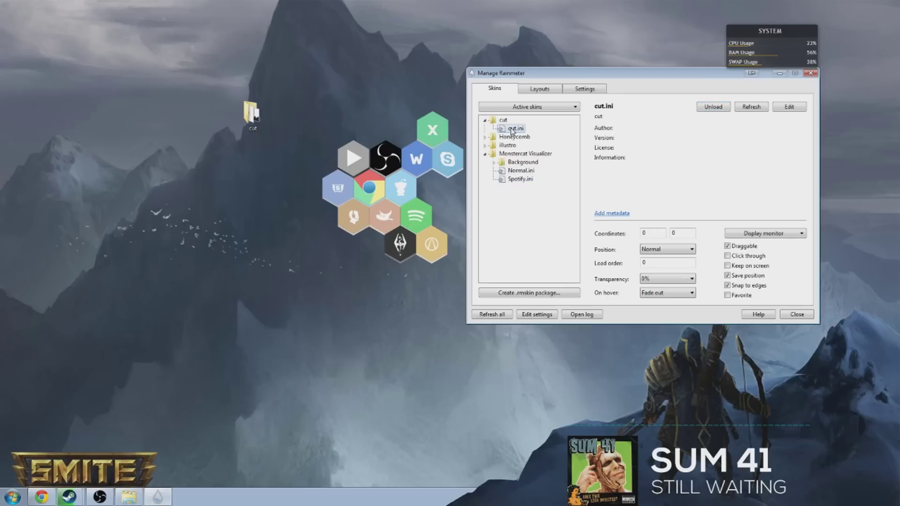
{"action": "left_click", "coordinate": [711, 110]}
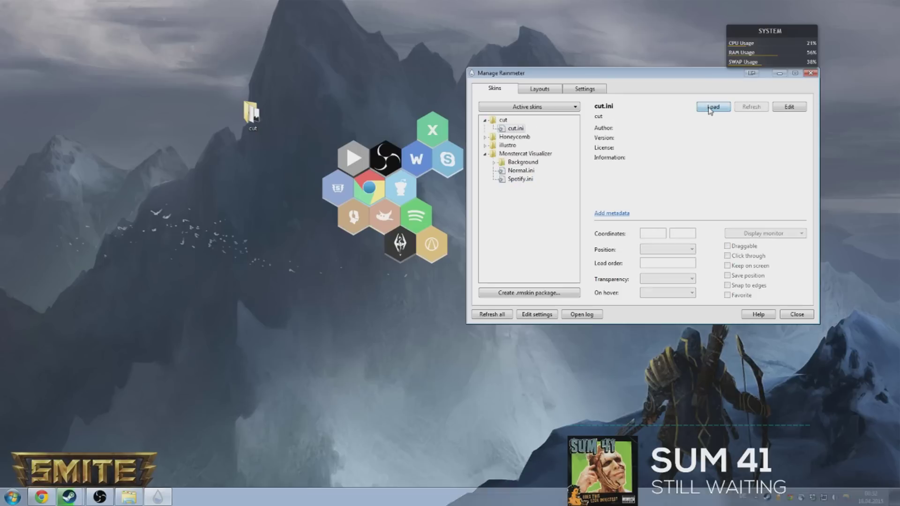
{"action": "left_click", "coordinate": [711, 109]}
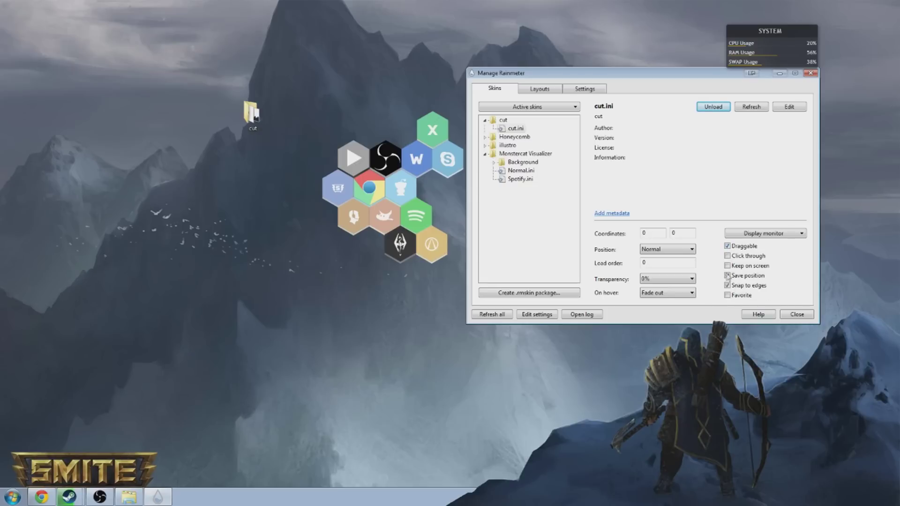
Step: Make cut.ini non-draggable, apply it, and close the skin manager
{"action": "left_click", "coordinate": [728, 247]}
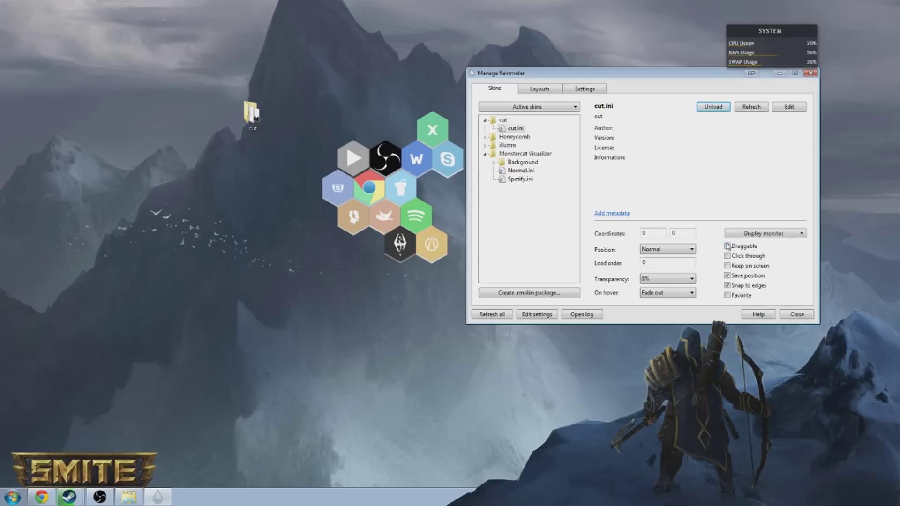
{"action": "left_click", "coordinate": [705, 107]}
{"action": "left_click", "coordinate": [803, 315]}
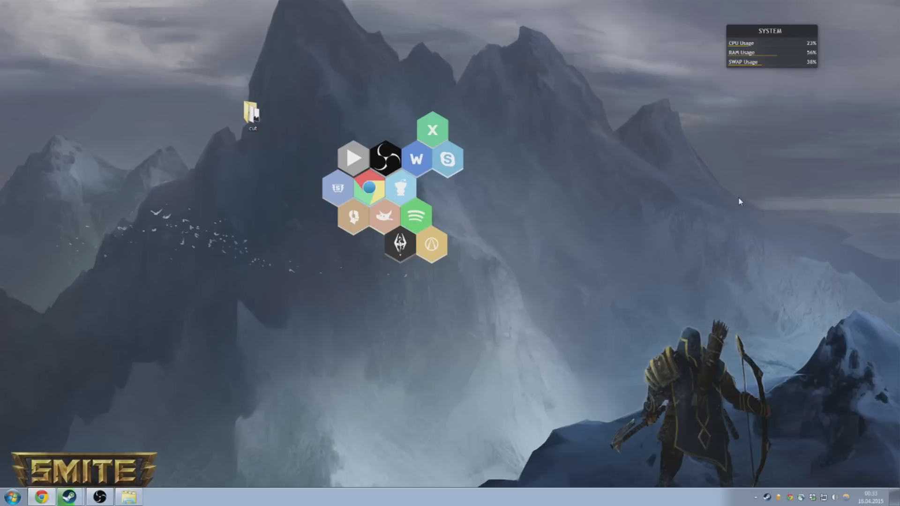